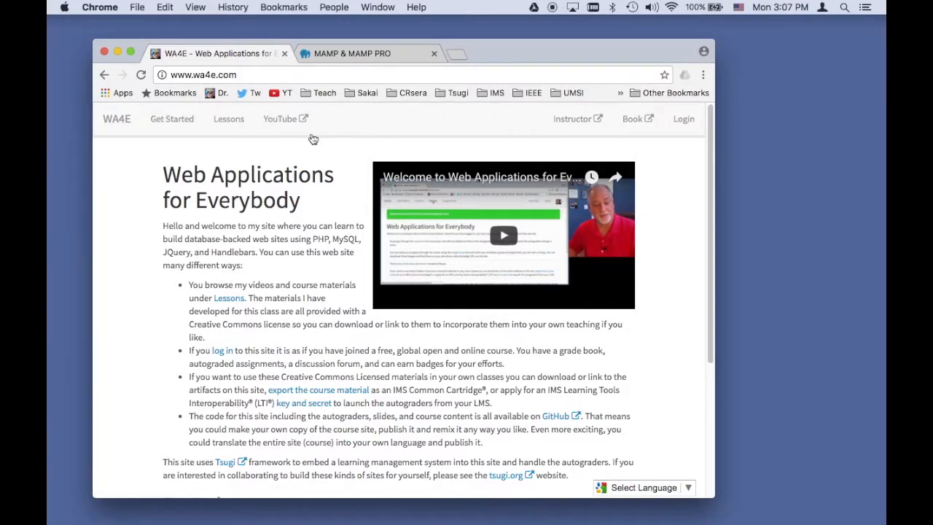
# - From mamp.info's Downloads page, start downloading the MAMP & MAMP PRO 4.1 Mac package
pyautogui.click(379, 52)
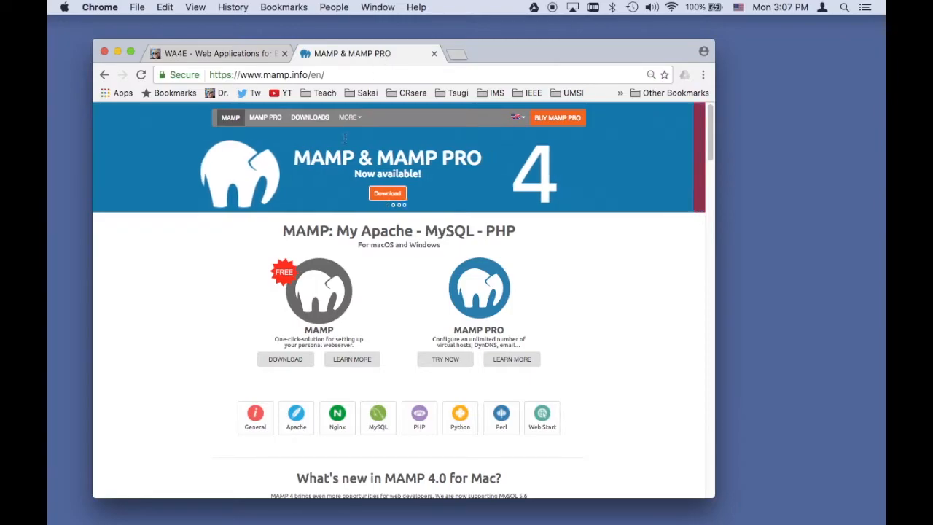
pyautogui.click(285, 360)
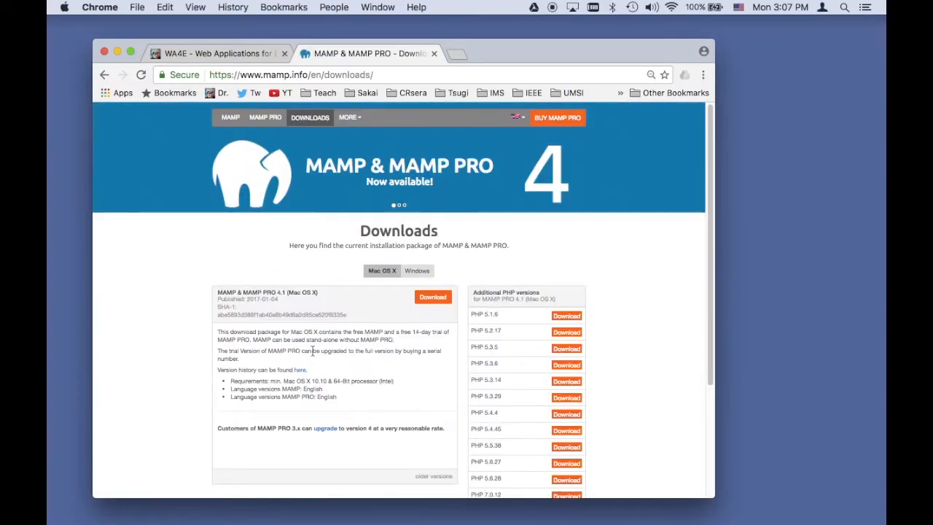
pyautogui.click(446, 301)
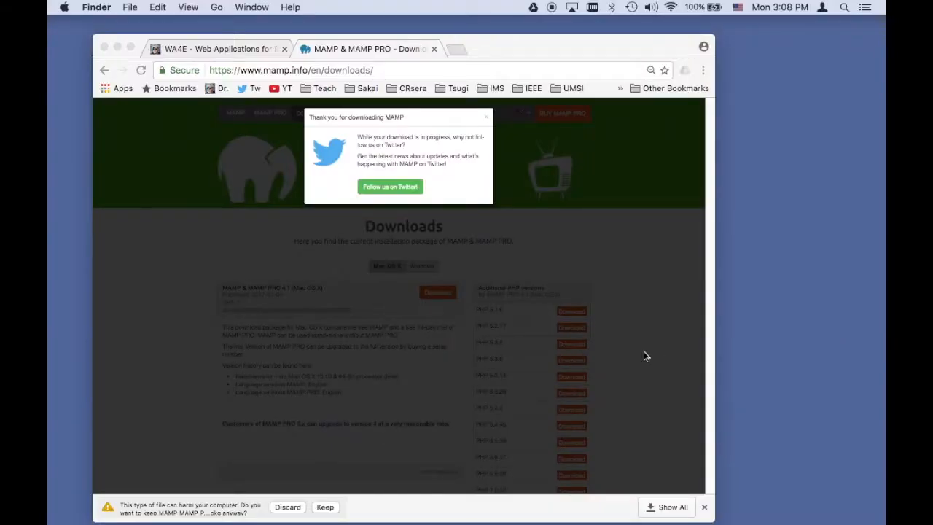
# - Keep the downloaded package and show MAMP_MAMP_PRO_4.1 (1).pkg in Finder's Downloads folder
pyautogui.click(325, 506)
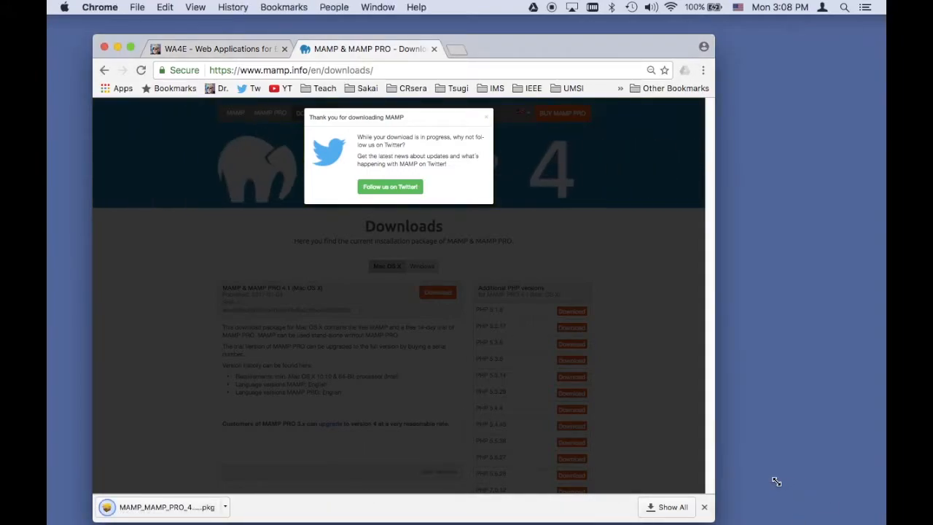
pyautogui.moveTo(756, 519)
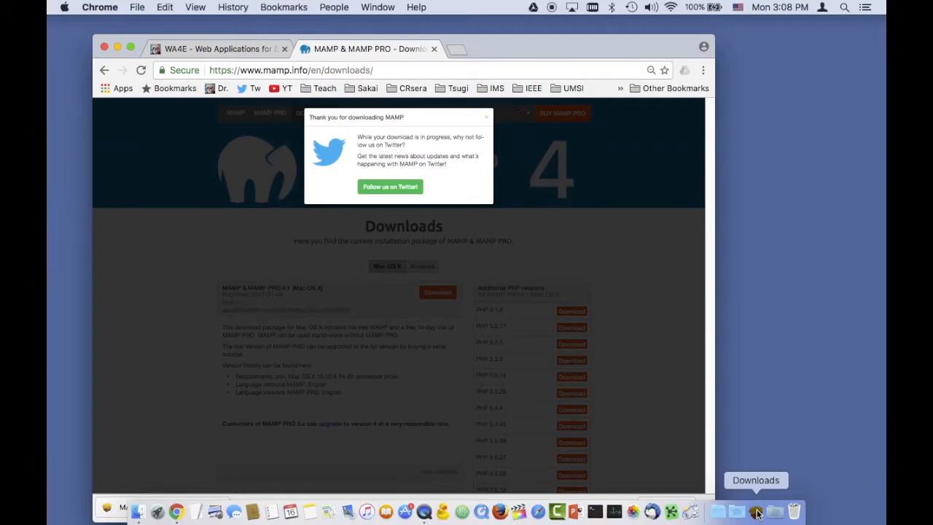
pyautogui.click(756, 510)
pyautogui.click(758, 423)
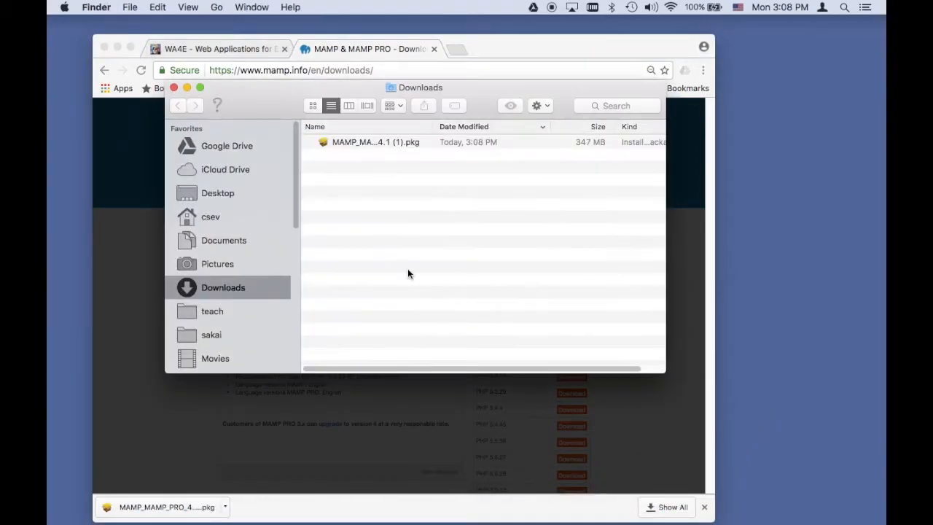
pyautogui.moveTo(433, 128); pyautogui.dragTo(493, 127)
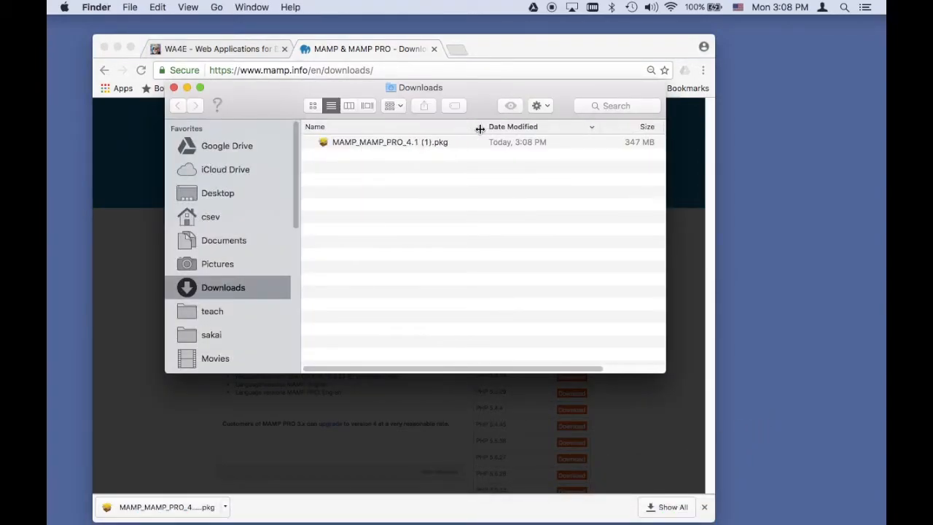
# - Run the .pkg installer through Introduction, Read Me and License, agree, and start the install
pyautogui.doubleClick(411, 146)
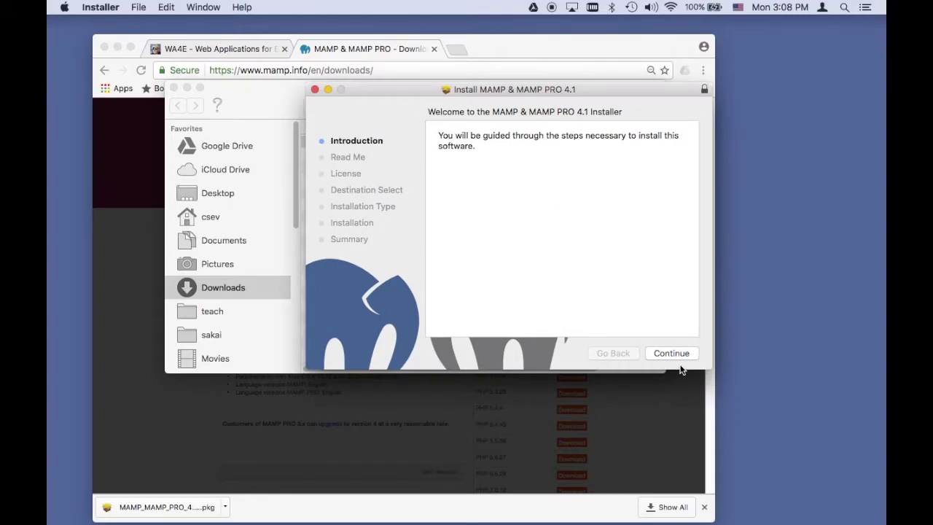
pyautogui.click(671, 353)
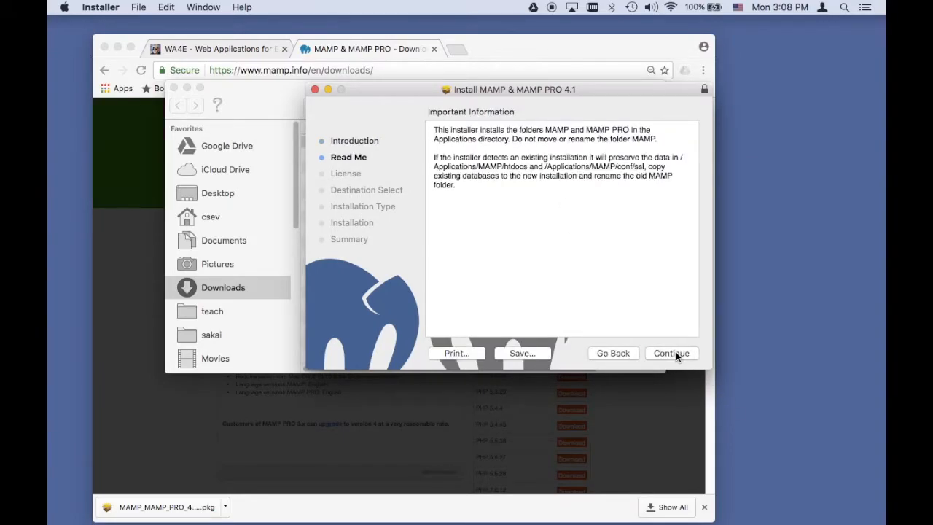
pyautogui.click(676, 356)
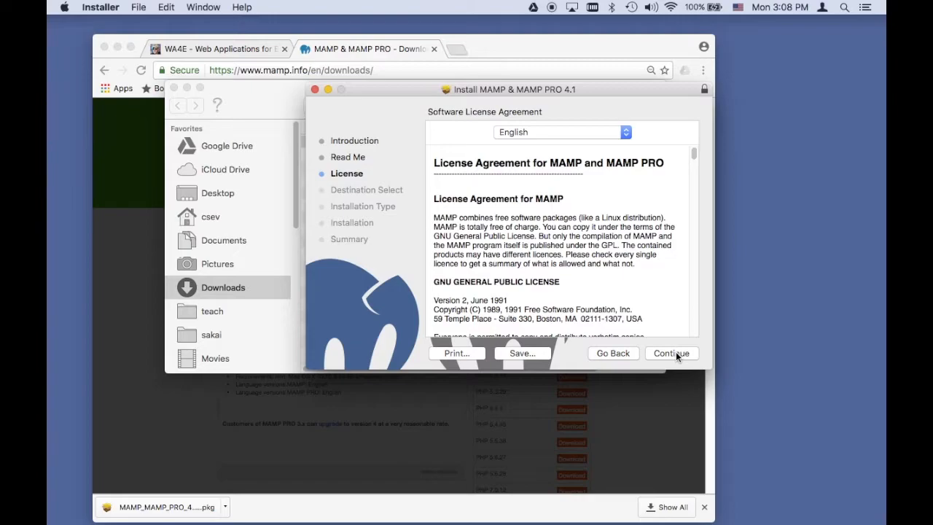
pyautogui.click(675, 353)
pyautogui.click(646, 197)
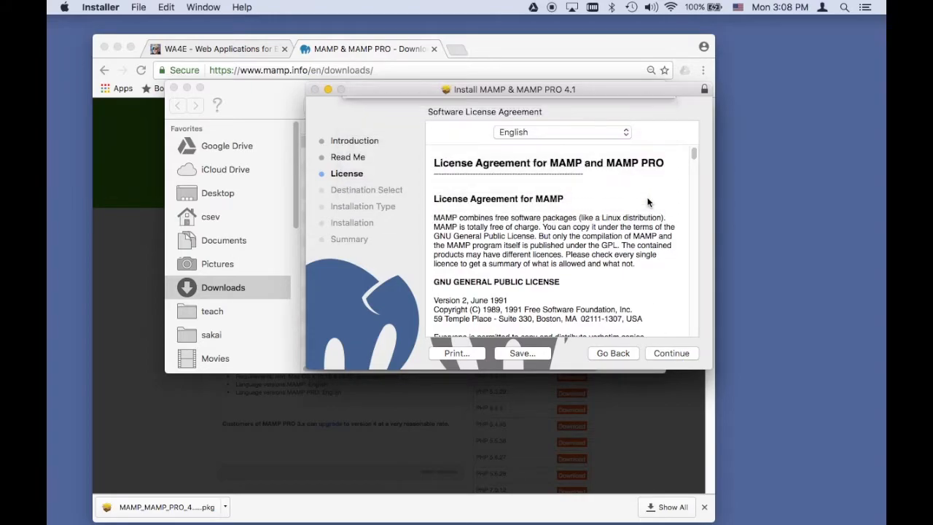
pyautogui.click(676, 353)
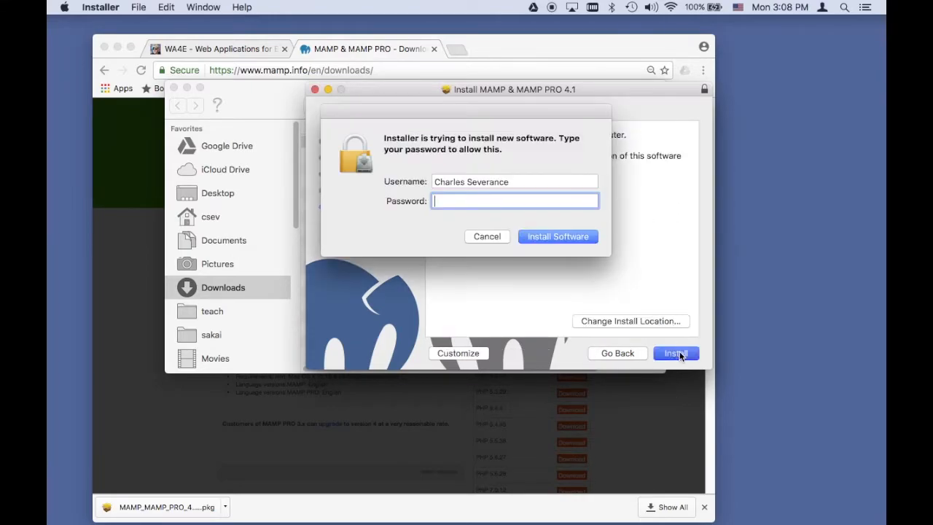
pyautogui.write('password')
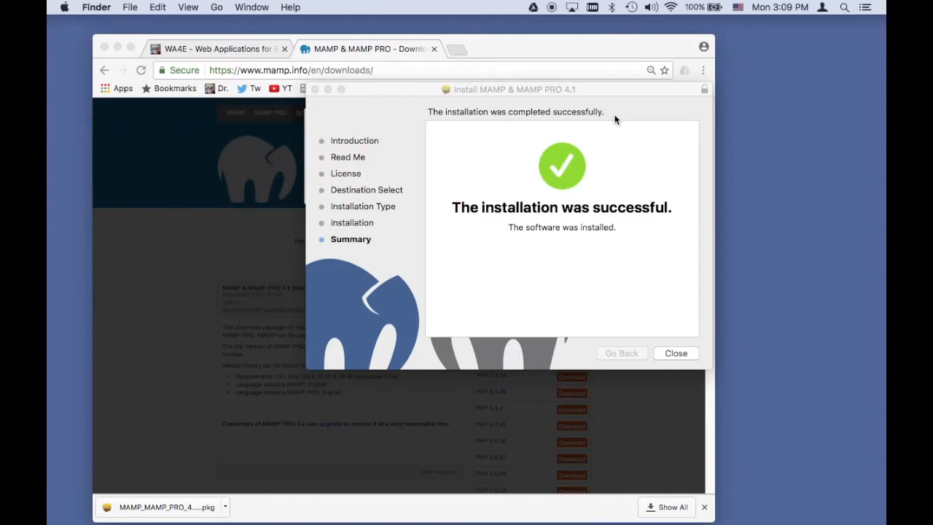
# - Close the installer and launch MAMP from Mac HD > Applications > MAMP in Finder
pyautogui.click(668, 350)
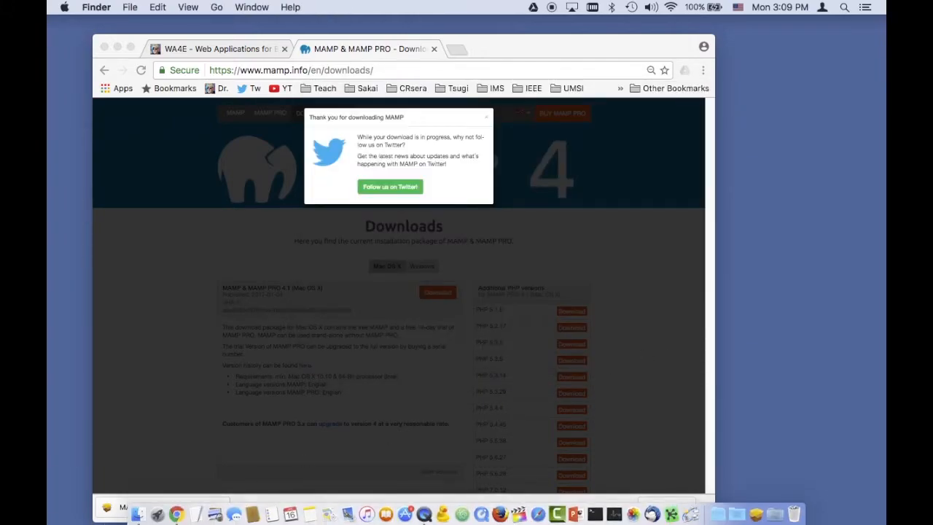
pyautogui.click(140, 513)
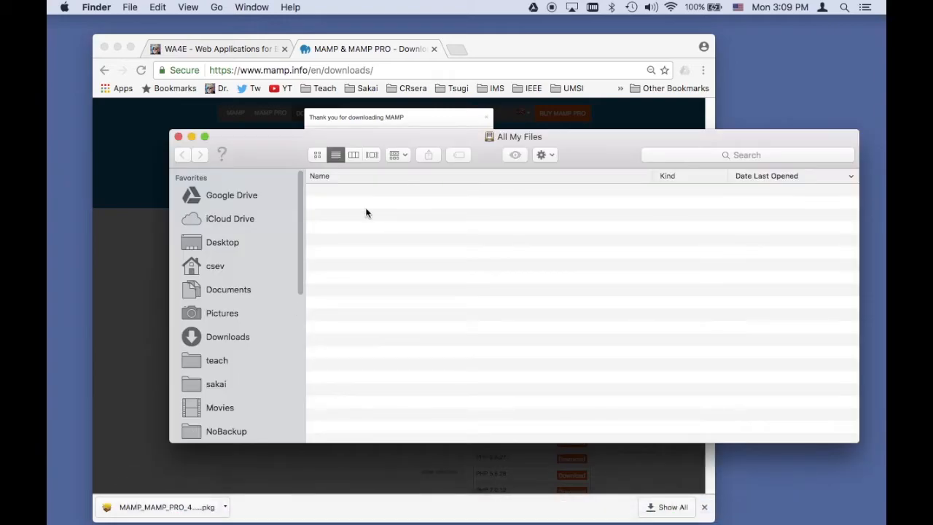
pyautogui.scroll(-5, 237, 317)
pyautogui.scroll(-5, 236, 318)
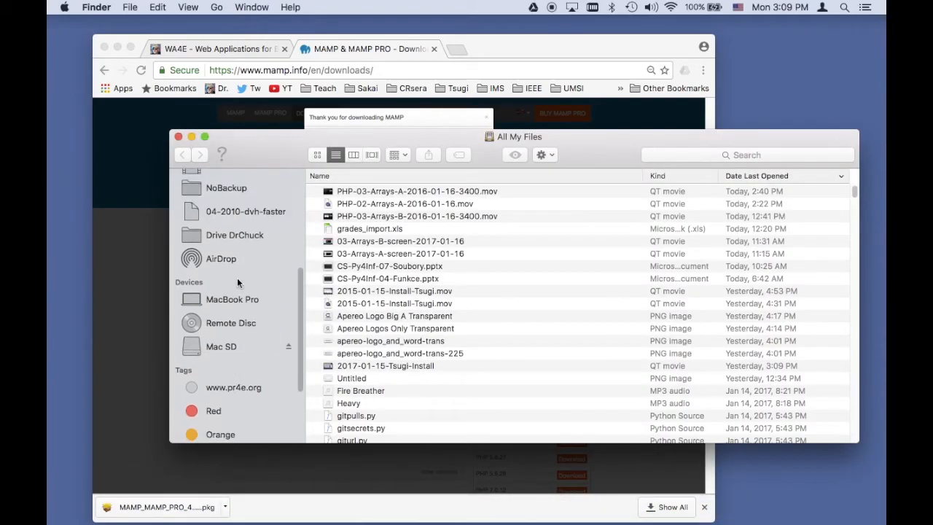
pyautogui.click(238, 301)
pyautogui.doubleClick(347, 191)
pyautogui.doubleClick(379, 191)
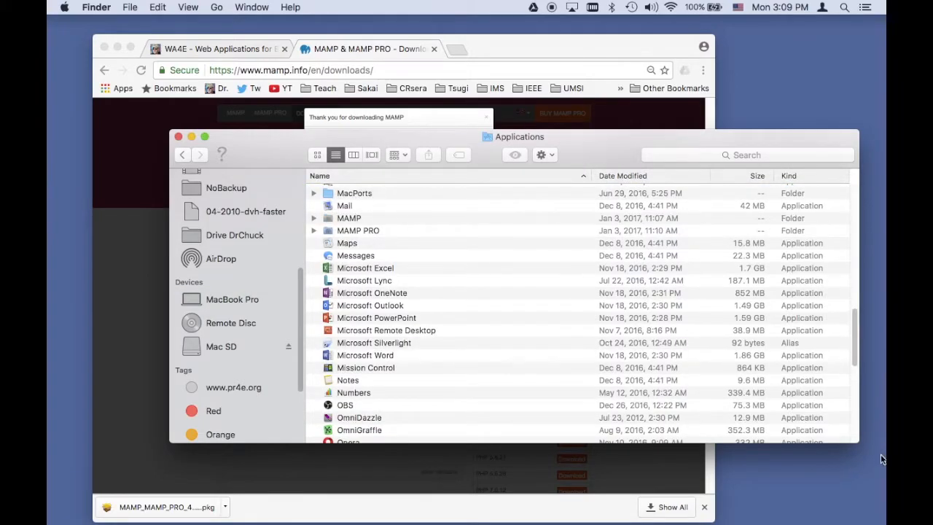
pyautogui.moveTo(859, 441); pyautogui.dragTo(732, 451)
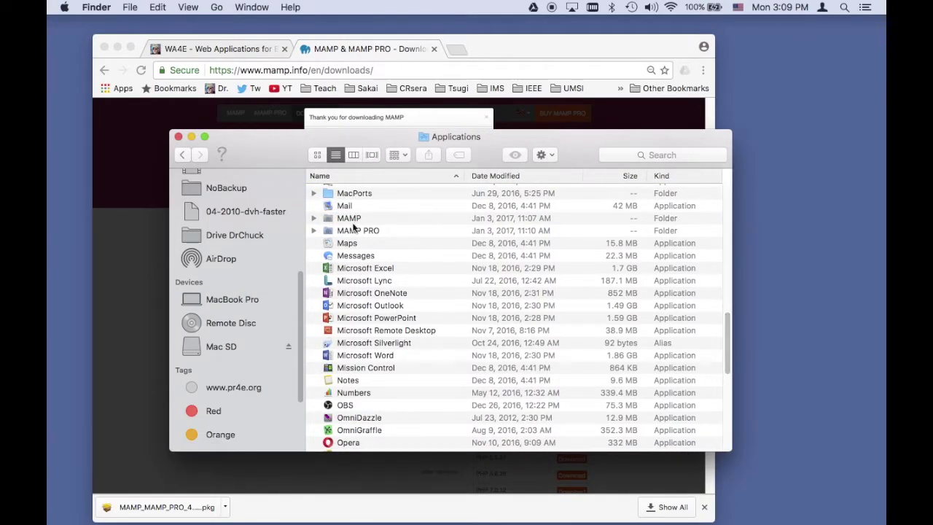
pyautogui.doubleClick(348, 218)
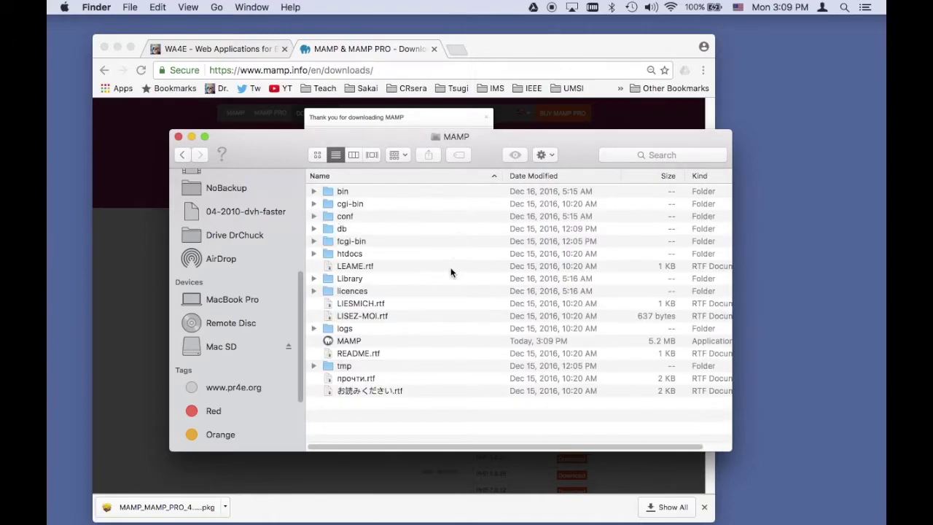
pyautogui.doubleClick(346, 342)
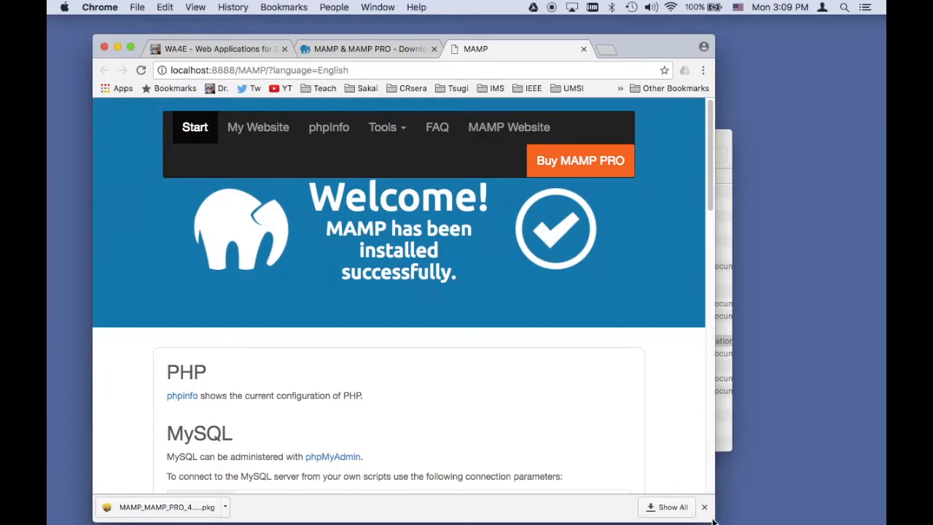
# - Show the phpInfo report for PHP 7.1.0 from the MAMP start page
pyautogui.moveTo(718, 519); pyautogui.dragTo(721, 519)
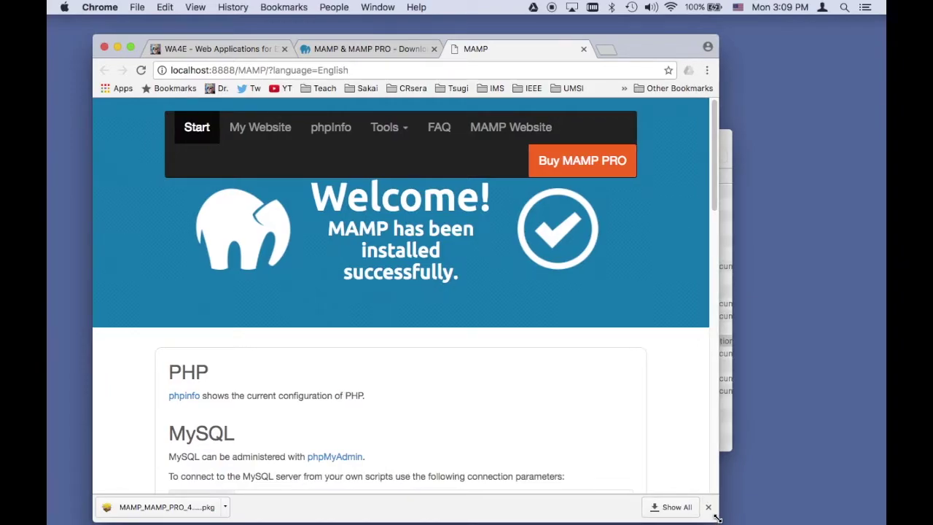
pyautogui.click(327, 134)
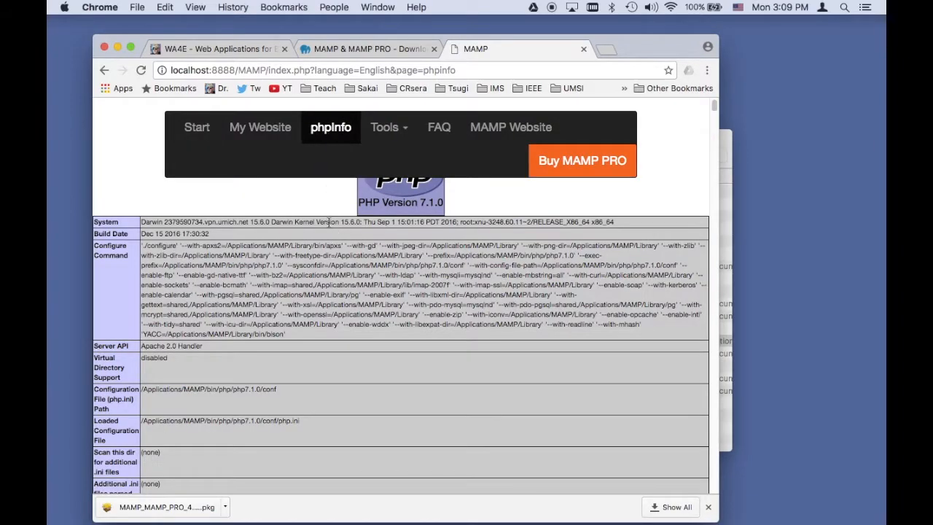
pyautogui.scroll(-3, 493, 200)
pyautogui.scroll(3, 493, 200)
pyautogui.press('super+minus')
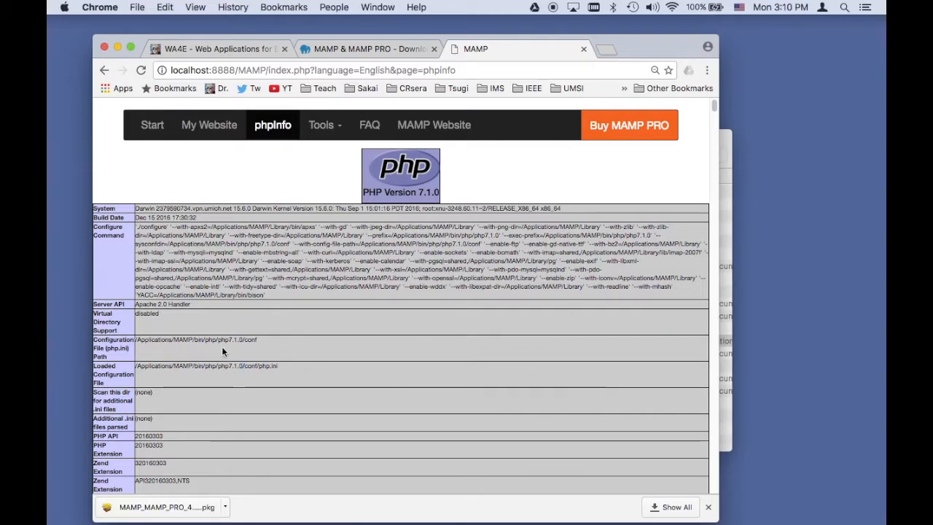
pyautogui.press('super+plus')
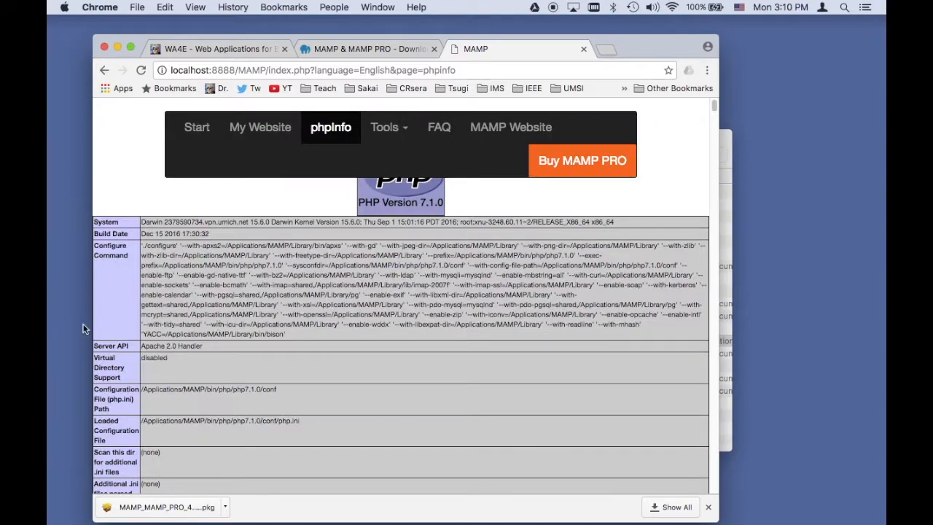
pyautogui.scroll(-2, 146, 364)
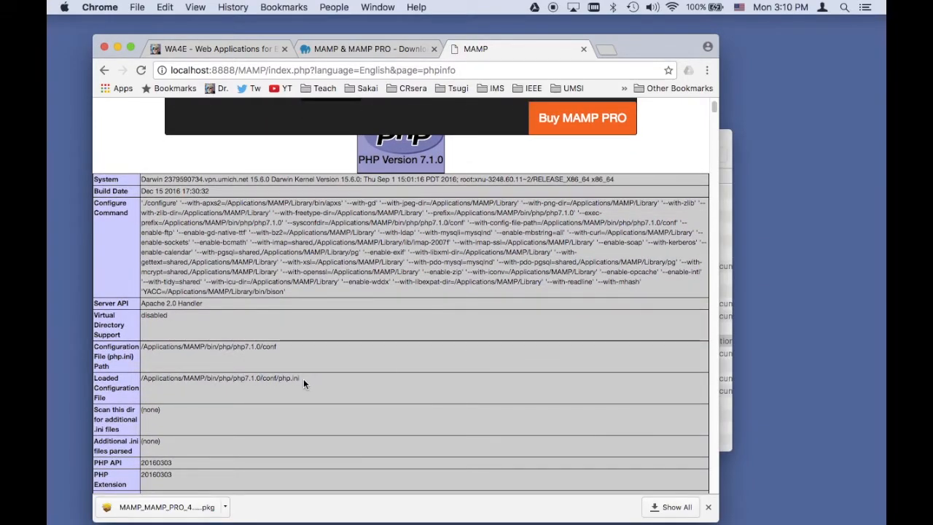
# - Select the Loaded Configuration File path of php.ini in the phpinfo report
pyautogui.press('super+f')
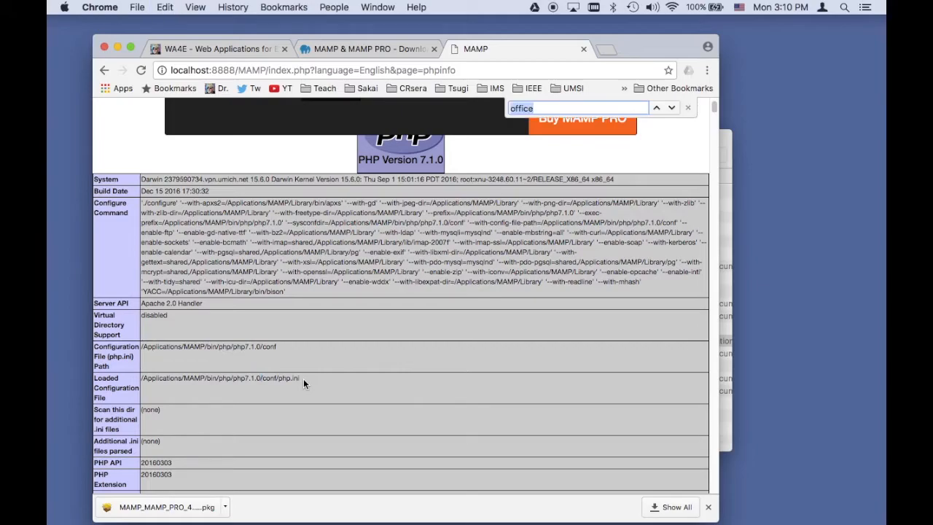
pyautogui.write('display_')
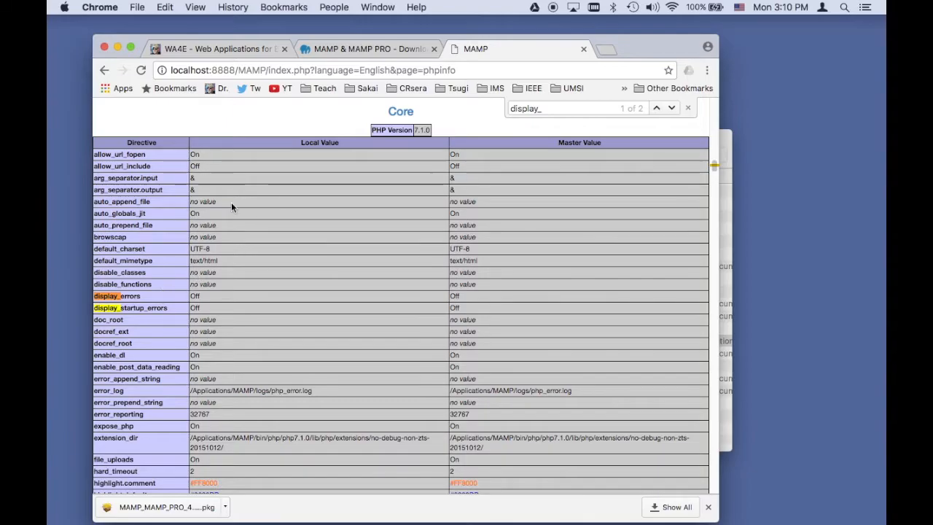
pyautogui.scroll(10, 231, 207)
pyautogui.scroll(10, 231, 207)
pyautogui.scroll(10, 231, 208)
pyautogui.scroll(5, 231, 207)
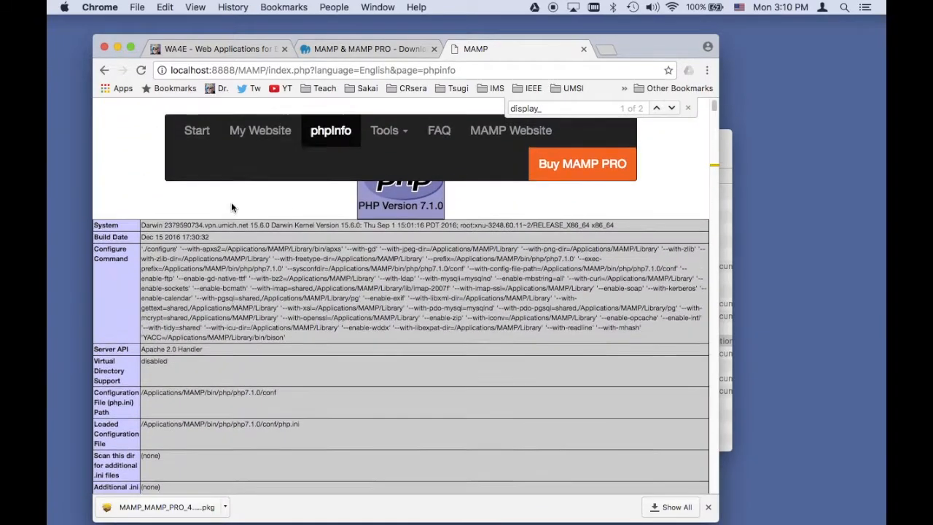
pyautogui.scroll(-2, 231, 207)
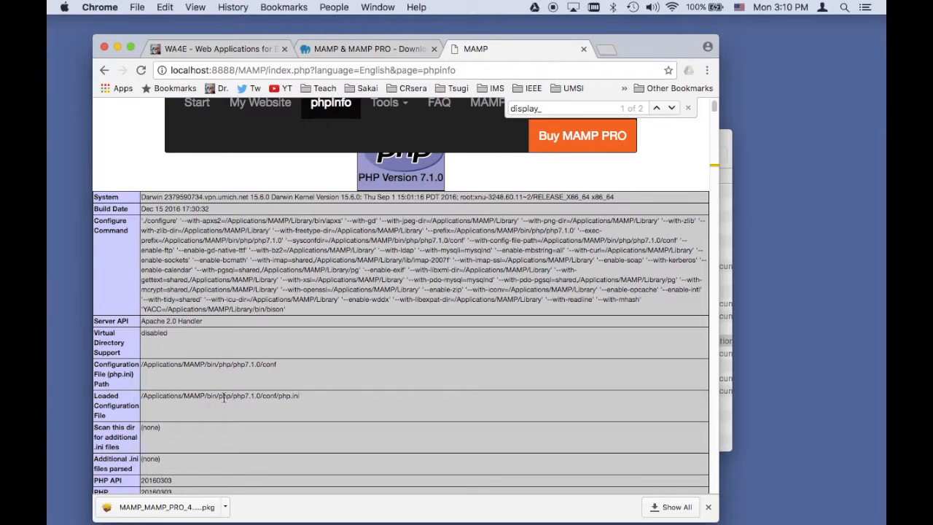
pyautogui.moveTo(301, 396); pyautogui.dragTo(142, 396)
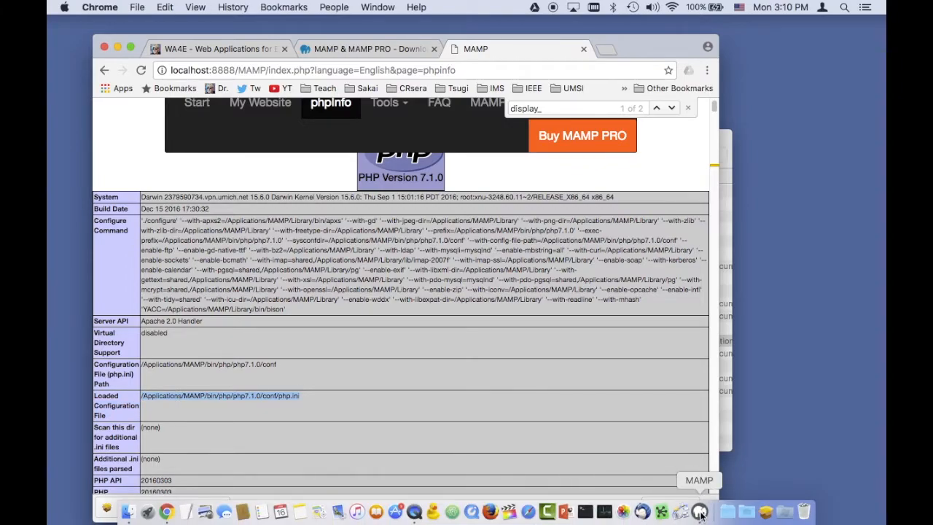
# - Place the MAMP control window to the right of the phpinfo page, then bring up Atom
pyautogui.click(700, 512)
pyautogui.moveTo(386, 157)
pyautogui.mouseDown()
pyautogui.moveTo(700, 148)
pyautogui.moveTo(719, 117)
pyautogui.mouseUp()
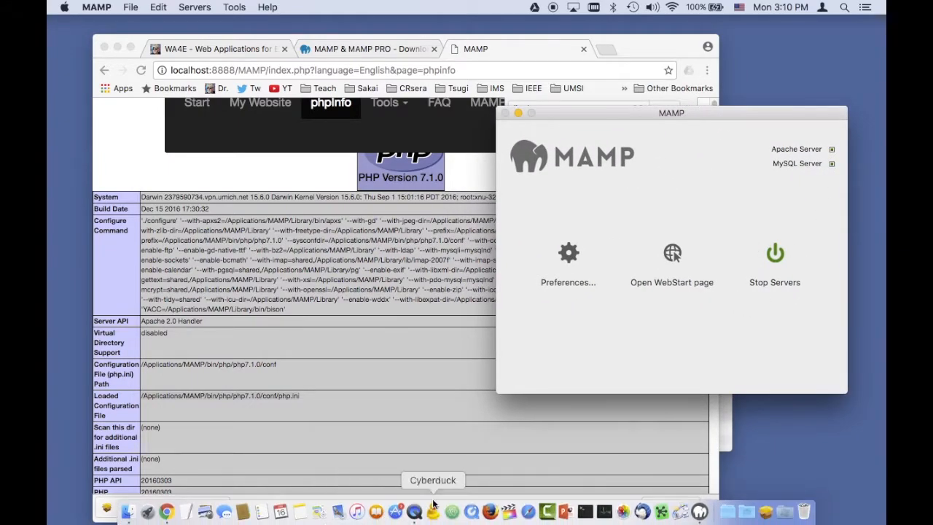
pyautogui.click(452, 513)
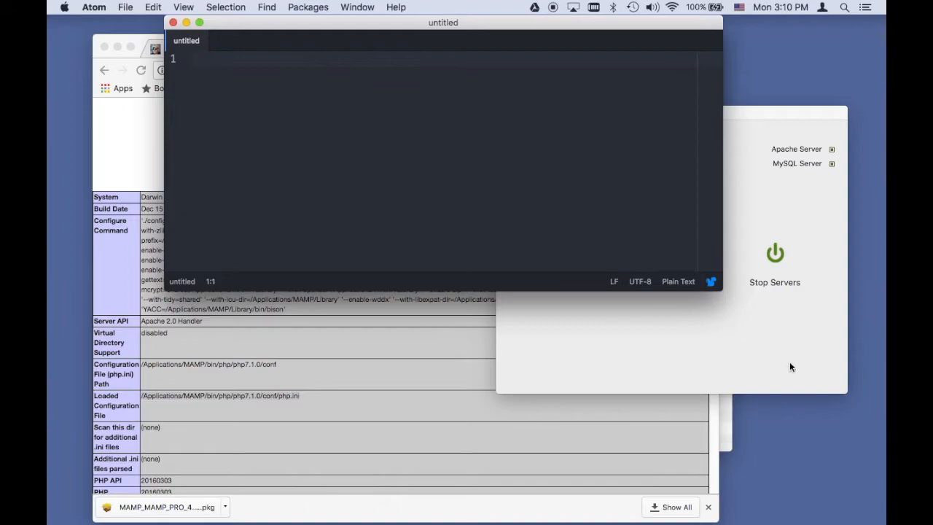
# - Start opening a file in Atom and browse to Mac HD > Applications > MAMP
pyautogui.moveTo(720, 289); pyautogui.dragTo(724, 385)
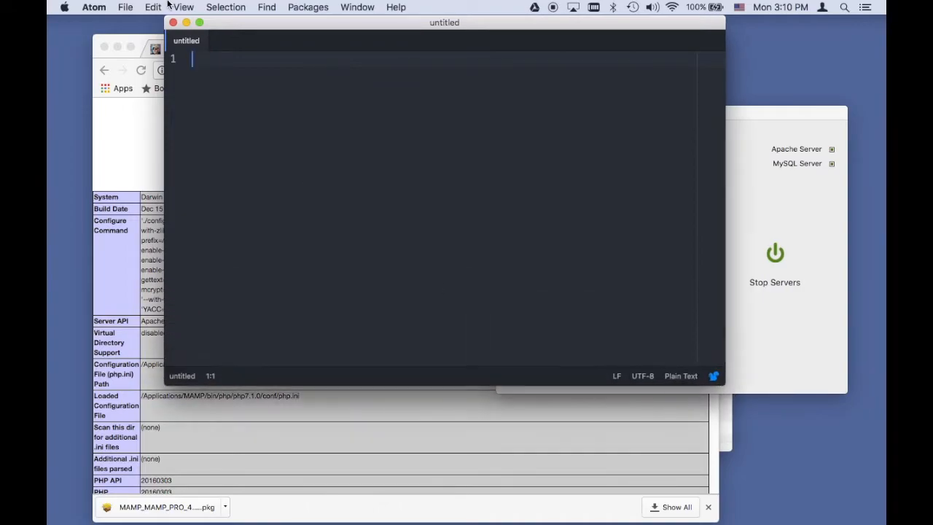
pyautogui.click(125, 8)
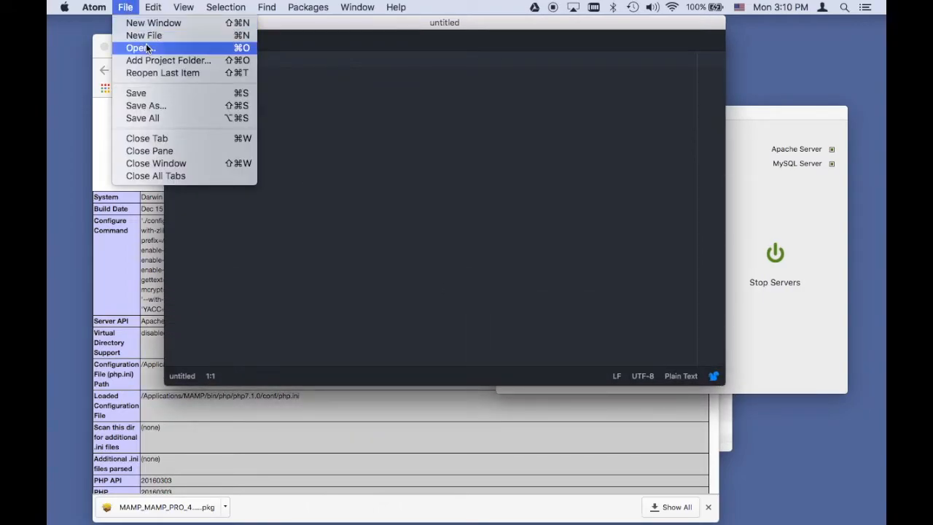
pyautogui.click(139, 48)
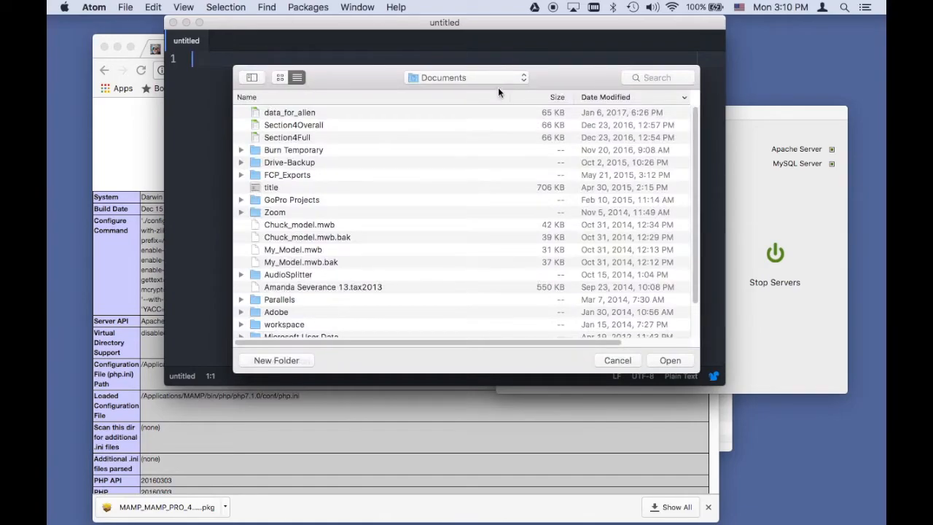
pyautogui.click(466, 77)
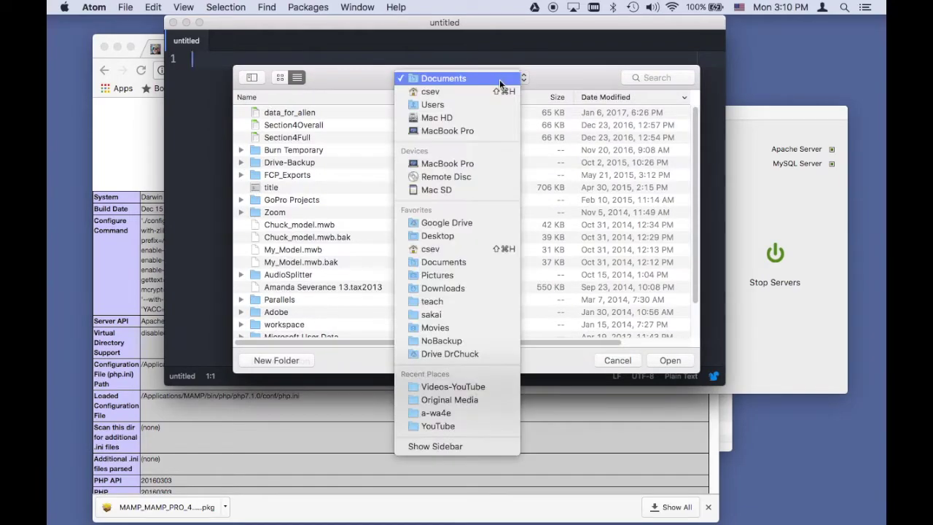
pyautogui.click(478, 162)
pyautogui.doubleClick(279, 113)
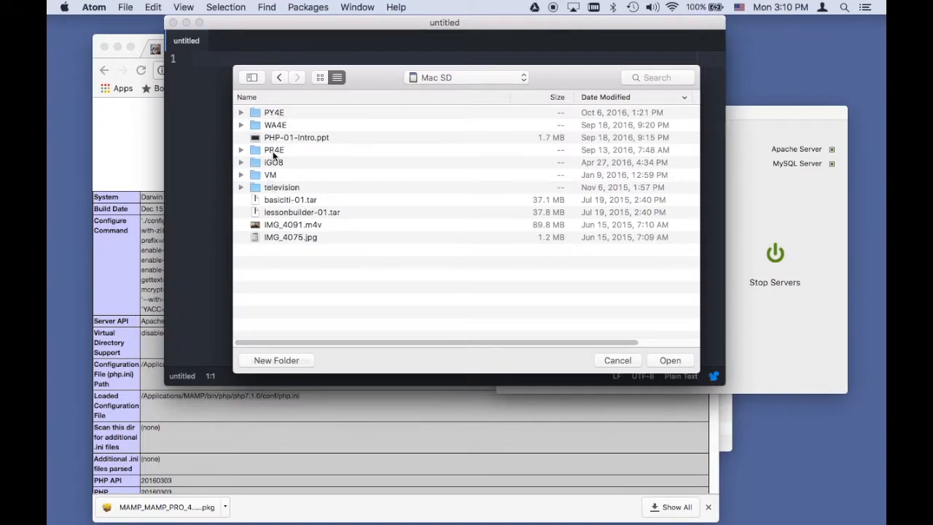
pyautogui.click(279, 77)
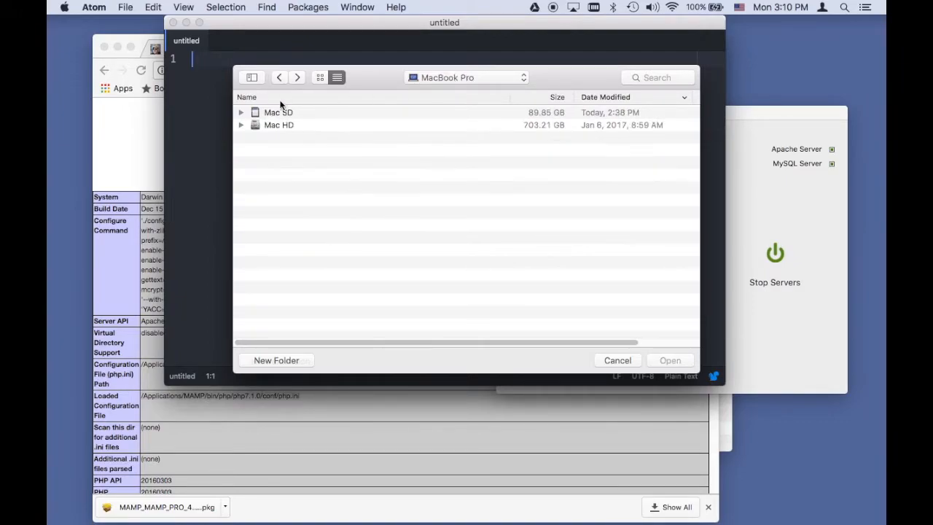
pyautogui.doubleClick(279, 125)
pyautogui.doubleClick(286, 113)
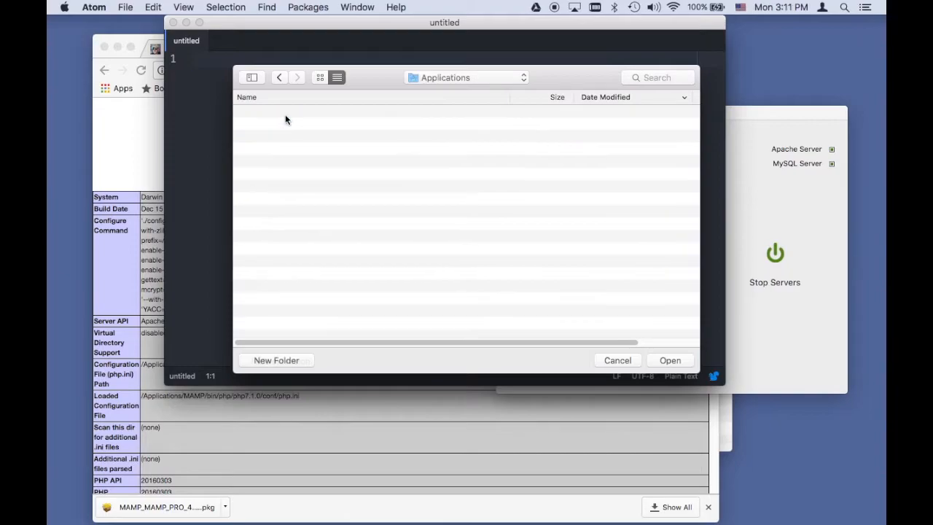
pyautogui.doubleClick(276, 115)
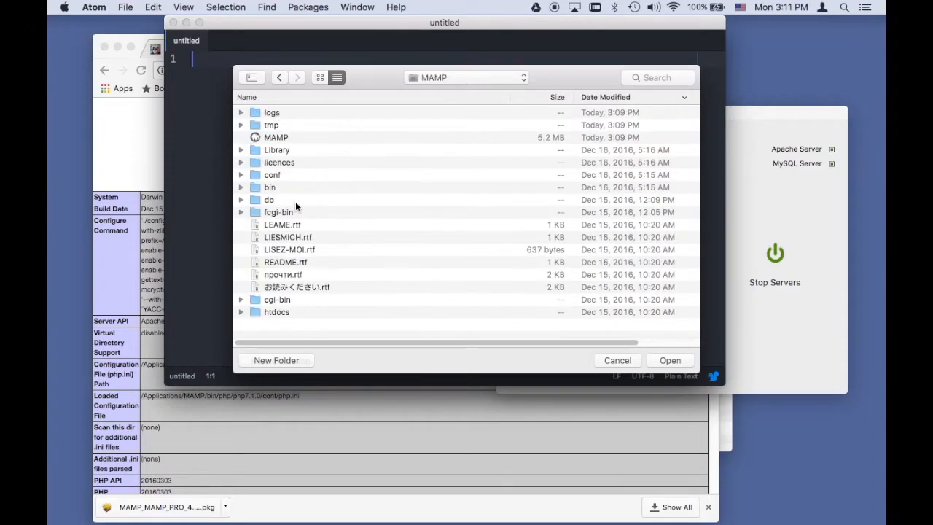
# - Continue into bin > php > php7.1.0 > conf and select php.ini
pyautogui.moveTo(257, 24); pyautogui.dragTo(370, 28)
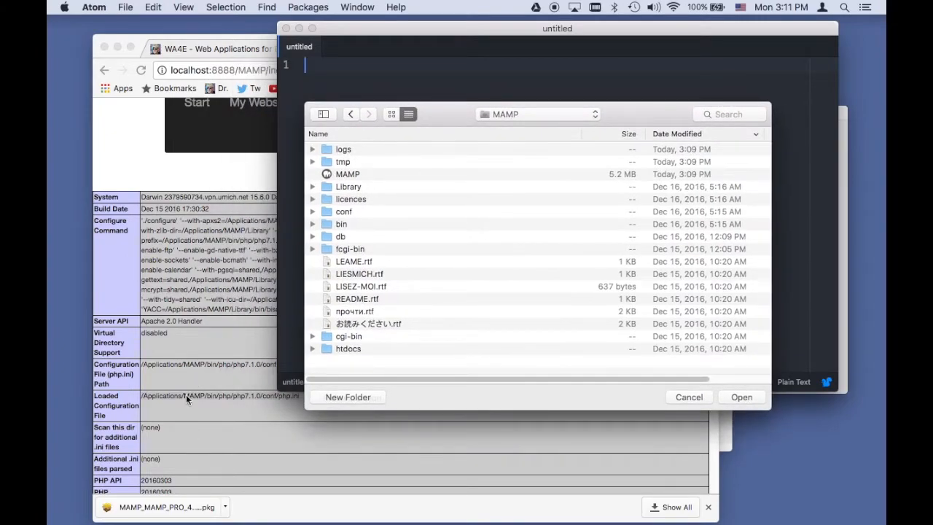
pyautogui.doubleClick(330, 224)
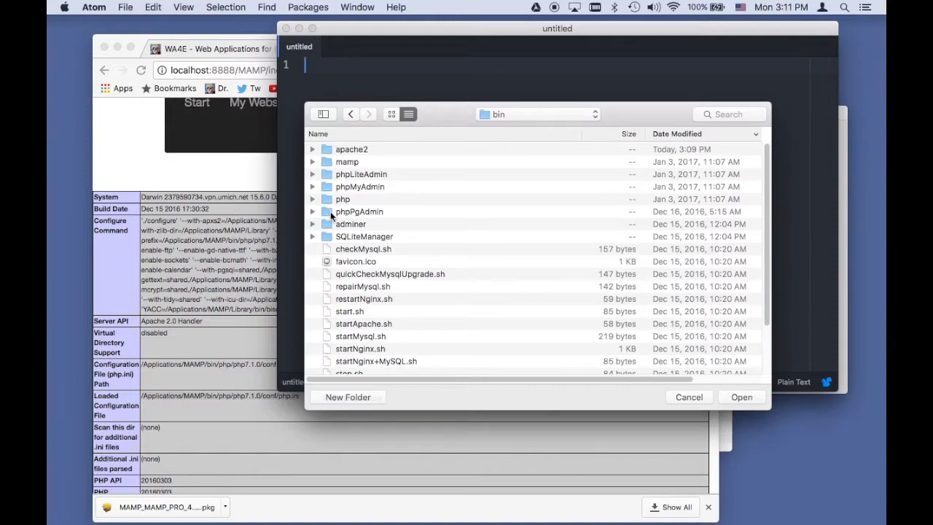
pyautogui.doubleClick(328, 199)
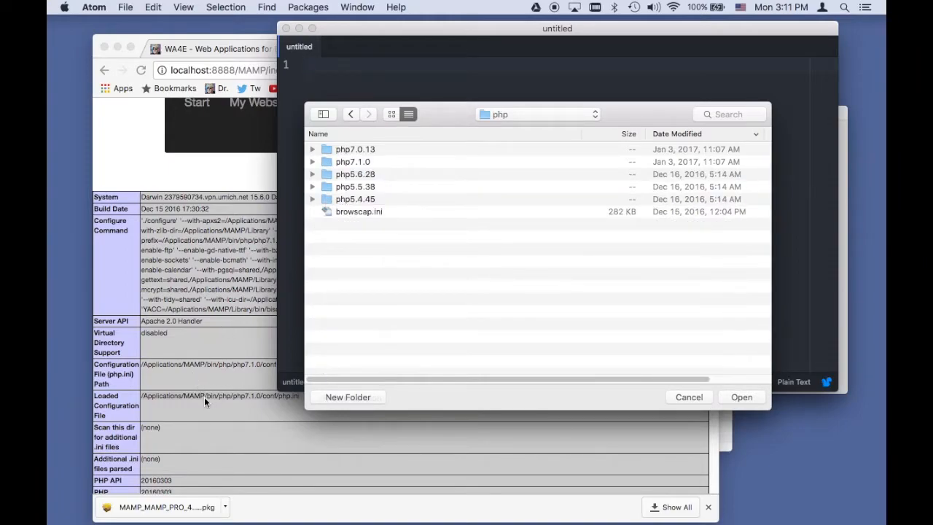
pyautogui.doubleClick(328, 161)
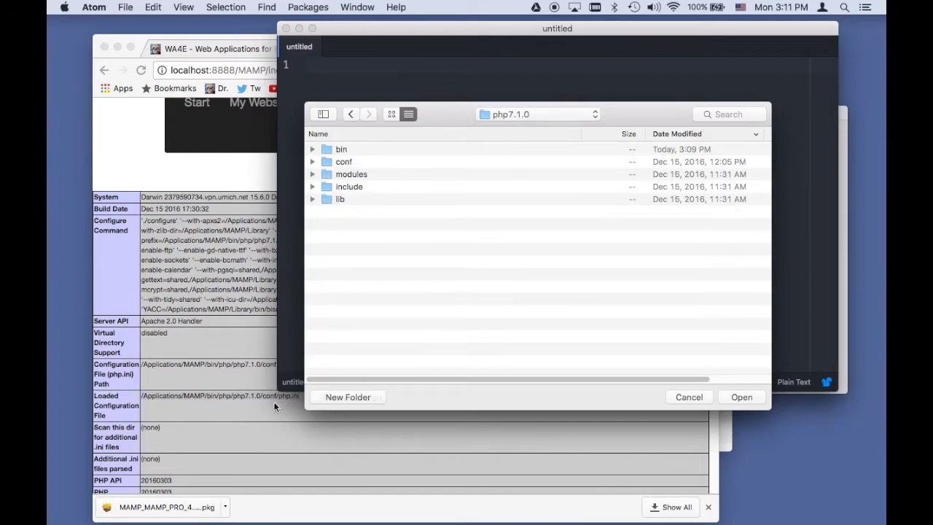
pyautogui.doubleClick(330, 161)
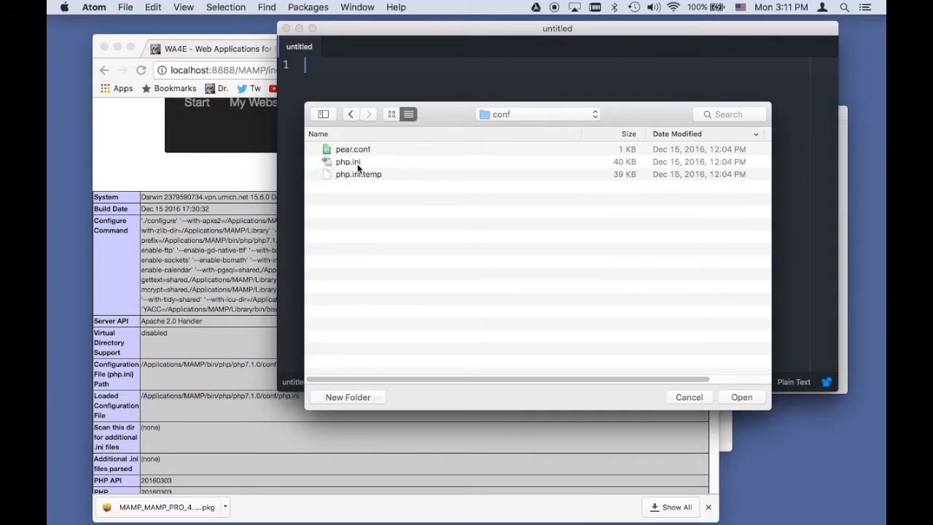
pyautogui.click(355, 161)
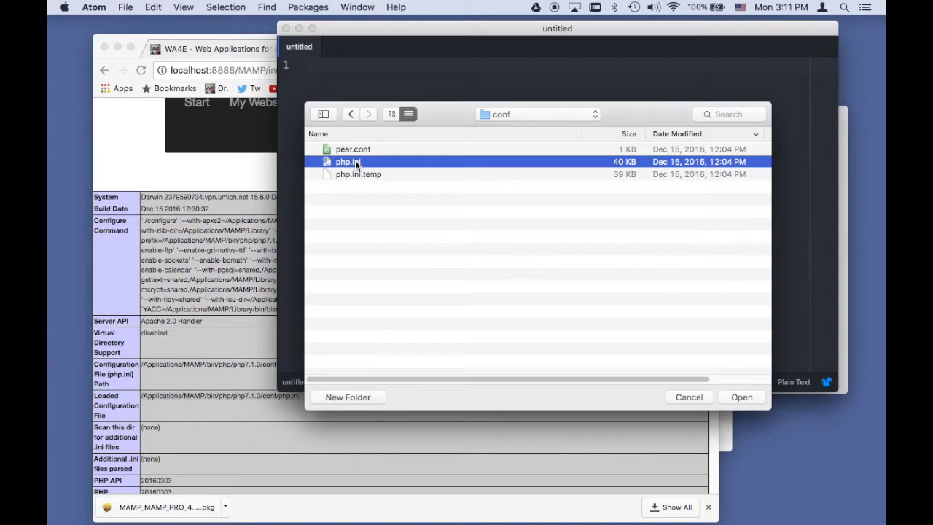
# - Load php.ini into the editor and enlarge the Atom window so full lines show
pyautogui.click(741, 396)
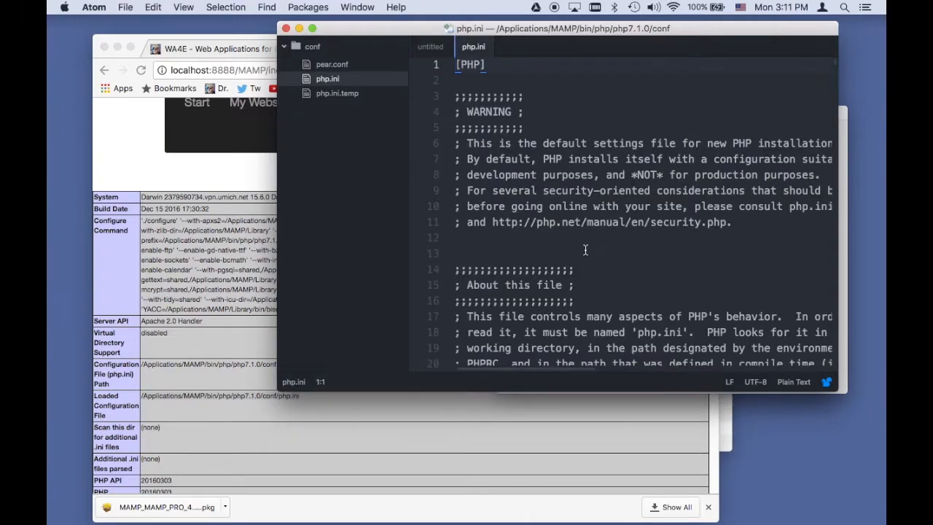
pyautogui.moveTo(418, 31); pyautogui.dragTo(305, 25)
pyautogui.moveTo(724, 385); pyautogui.dragTo(822, 405)
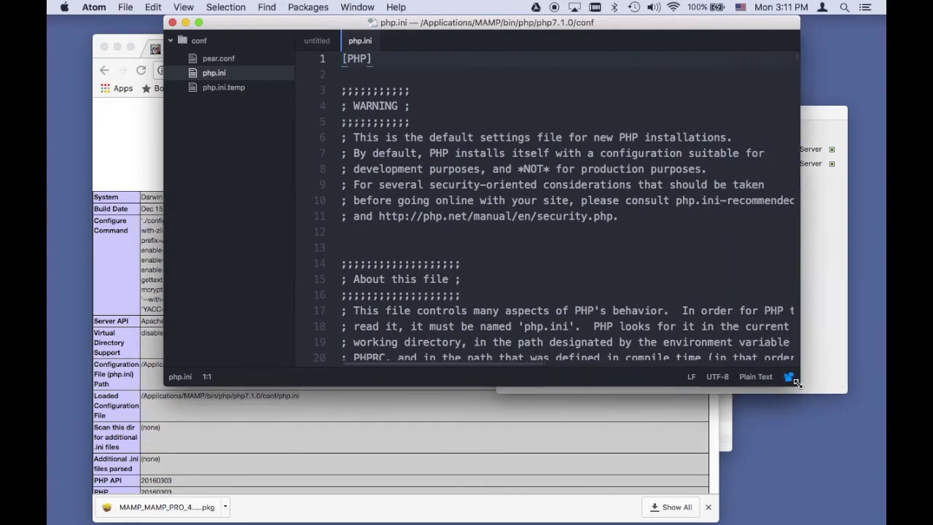
pyautogui.scroll(-12, 591, 339)
pyautogui.scroll(-8, 591, 339)
pyautogui.scroll(-8, 590, 339)
pyautogui.scroll(-8, 591, 339)
pyautogui.scroll(-8, 590, 339)
pyautogui.scroll(-5, 590, 339)
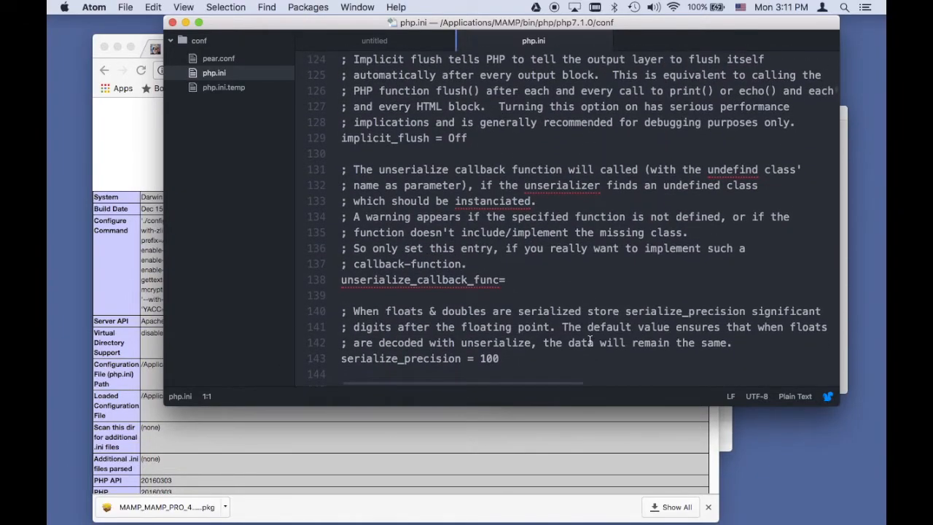
# - Find the display settings, set display_errors and display_startup_errors to On, and save php.ini
pyautogui.press('super+f')
pyautogui.write('display')
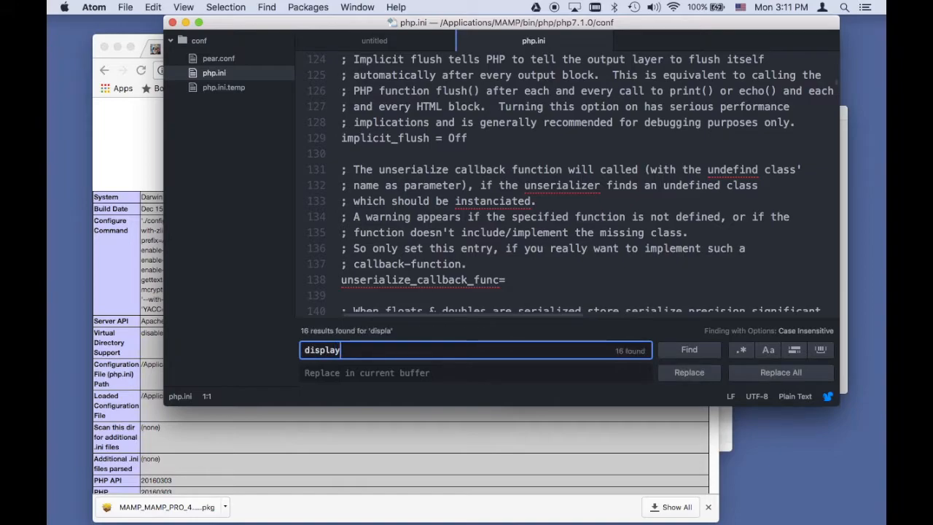
pyautogui.write('_error')
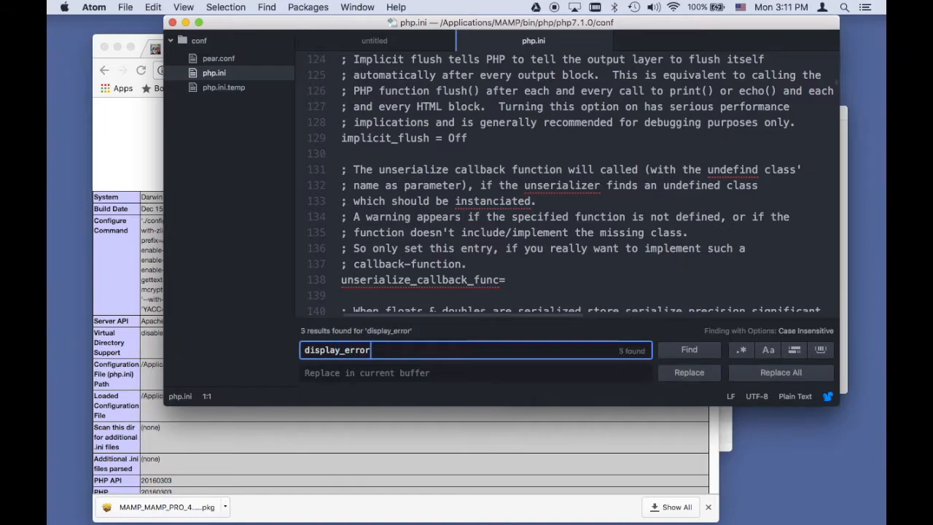
pyautogui.click(689, 349)
pyautogui.click(523, 231)
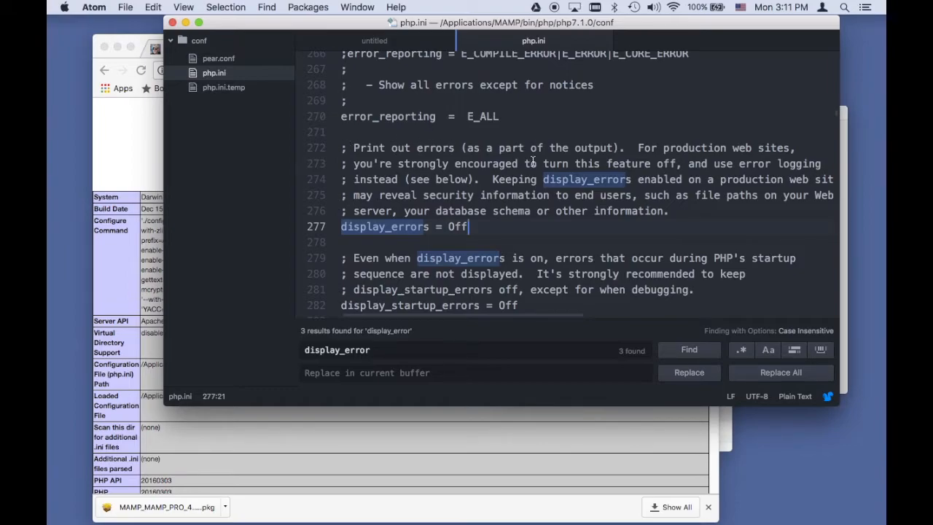
pyautogui.tripleClick(490, 164)
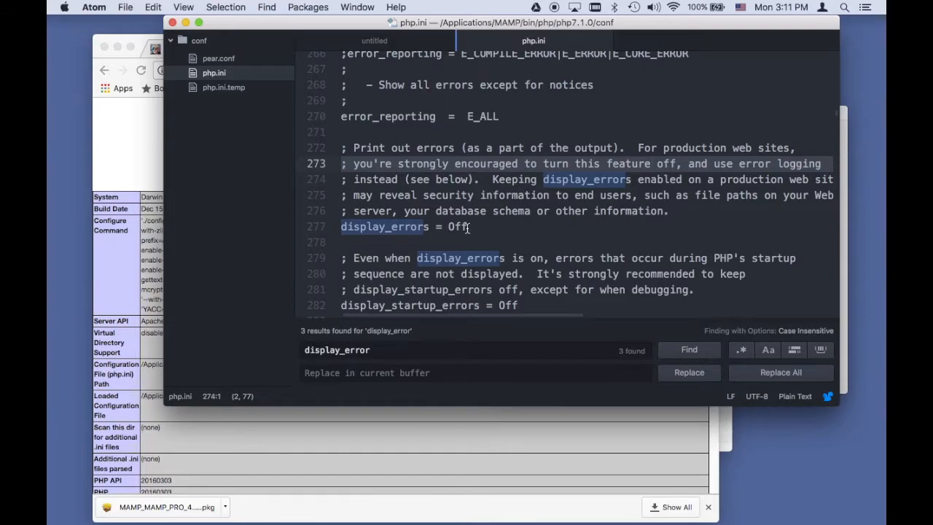
pyautogui.moveTo(468, 227); pyautogui.dragTo(448, 226)
pyautogui.write('On')
pyautogui.click(528, 239)
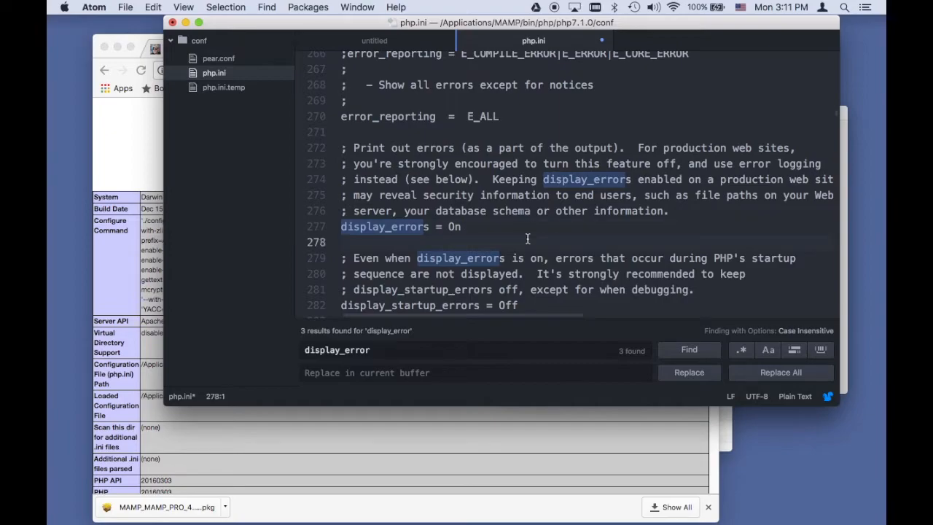
pyautogui.scroll(-3, 528, 239)
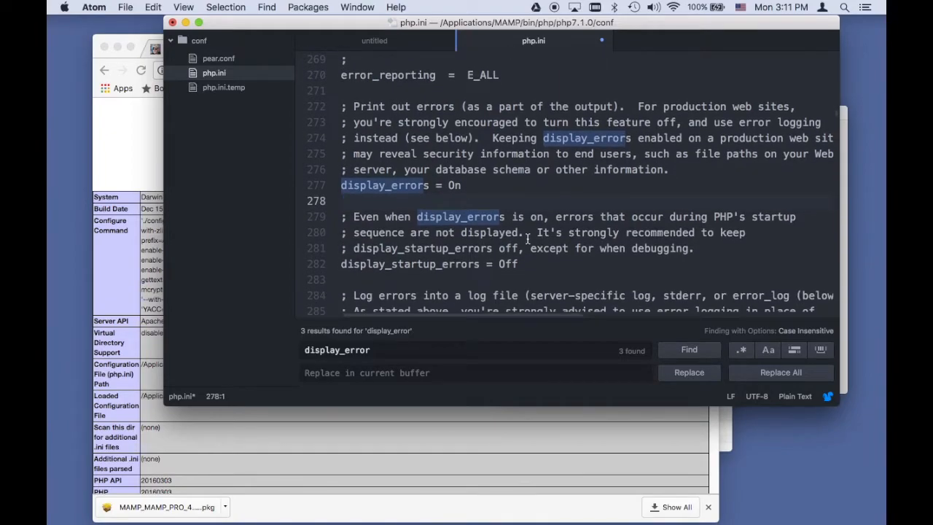
pyautogui.doubleClick(510, 264)
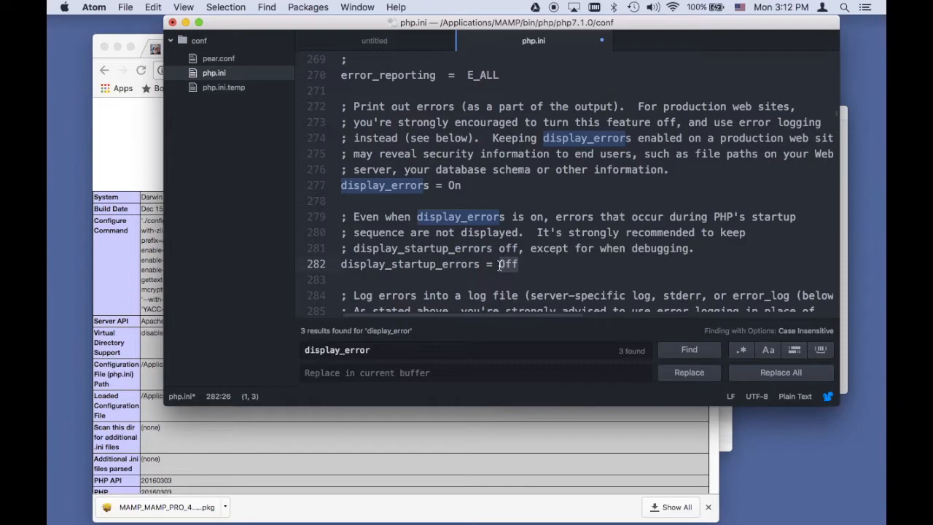
pyautogui.write('On')
pyautogui.scroll(-2, 606, 241)
pyautogui.scroll(1, 510, 219)
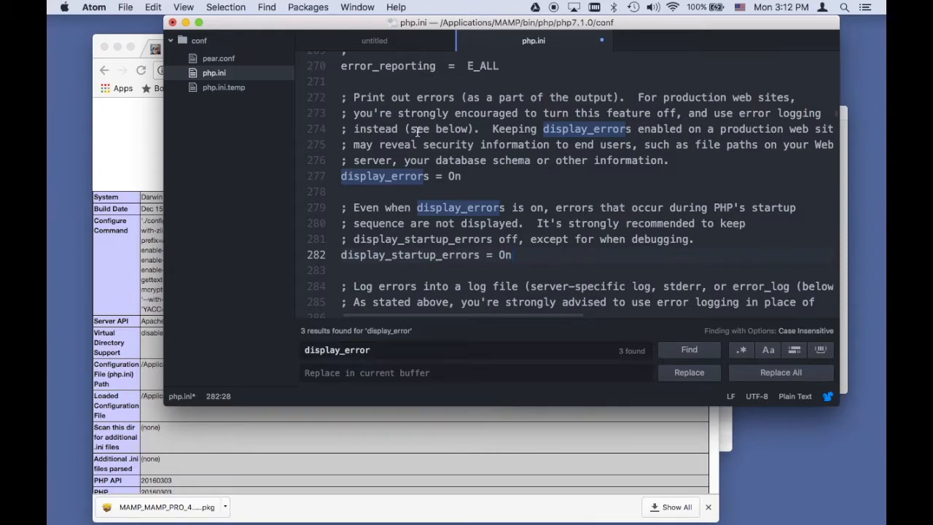
pyautogui.moveTo(601, 41)
pyautogui.press('super+s')
# - Stop and restart MAMP's Apache and MySQL servers, confirming the administrator password
pyautogui.click(127, 162)
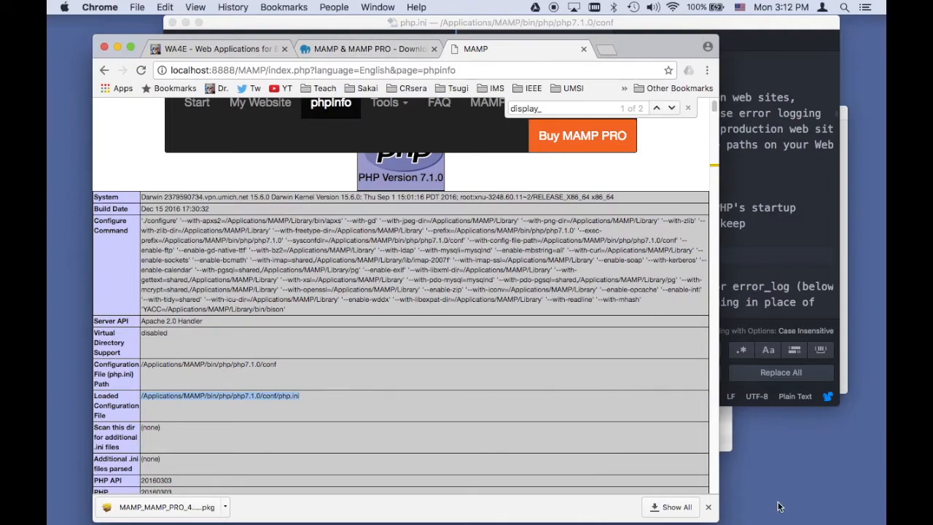
pyautogui.press('super+Tab')
pyautogui.press('super+Tab')
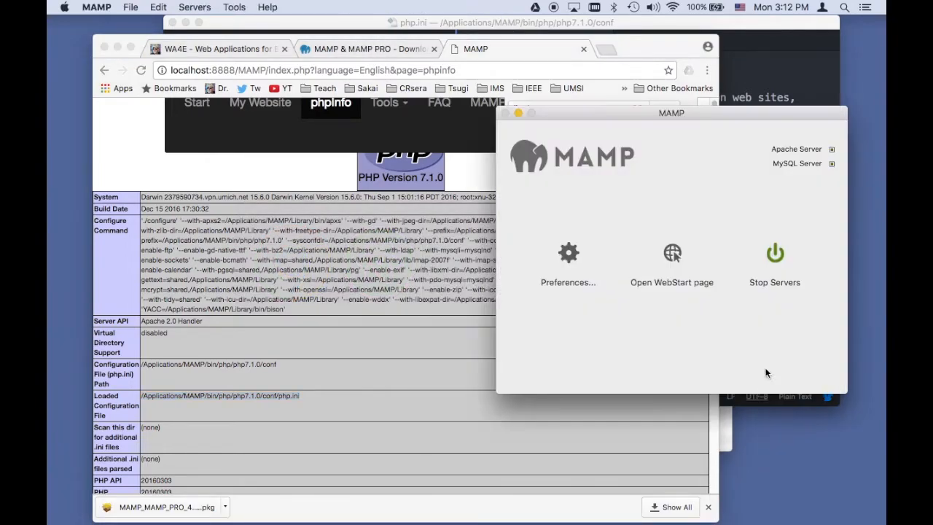
pyautogui.click(781, 247)
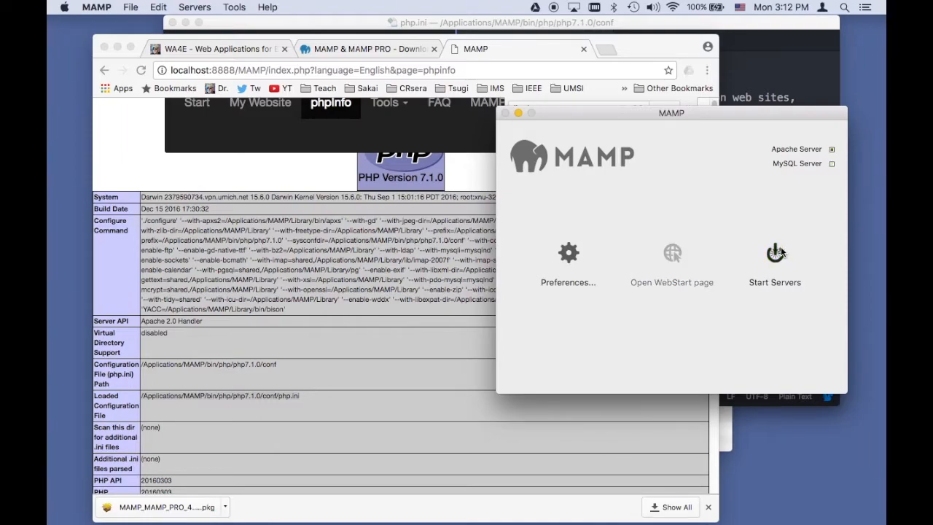
pyautogui.click(775, 253)
pyautogui.write('password')
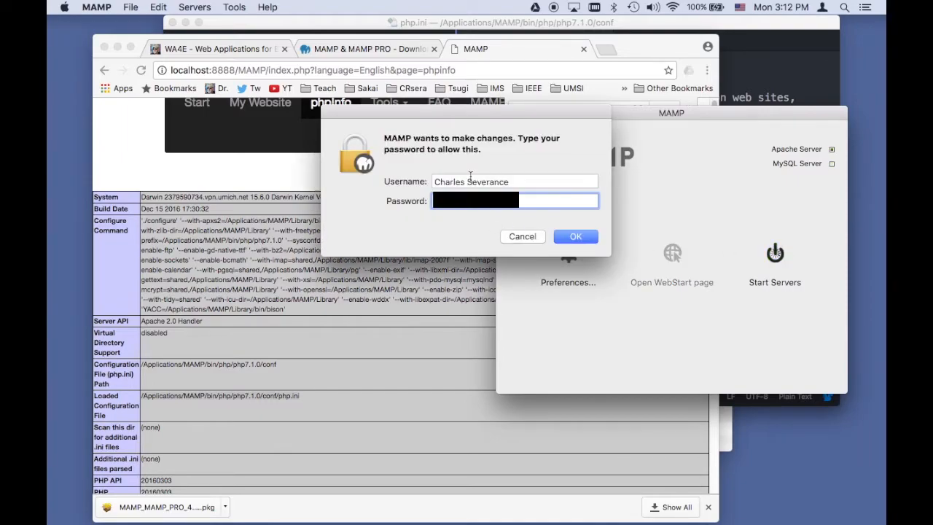
pyautogui.press('Return')
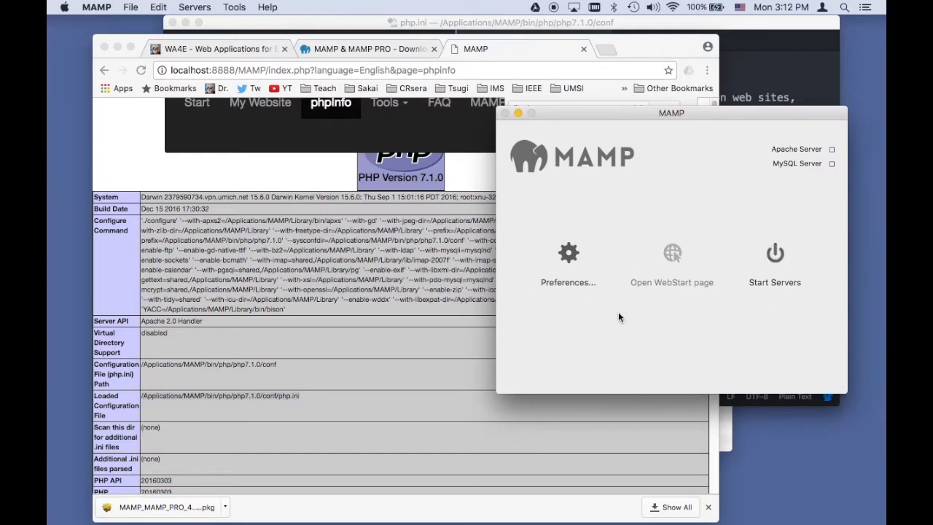
# - Reload the MAMP start page in Chrome to confirm the servers respond, then return to MAMP
pyautogui.click(260, 200)
pyautogui.click(486, 70)
pyautogui.press('Return')
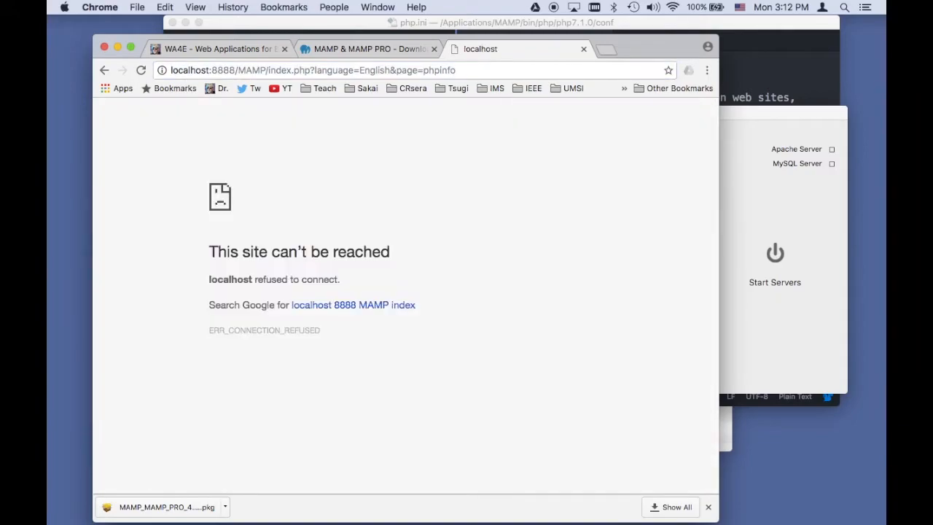
pyautogui.click(745, 172)
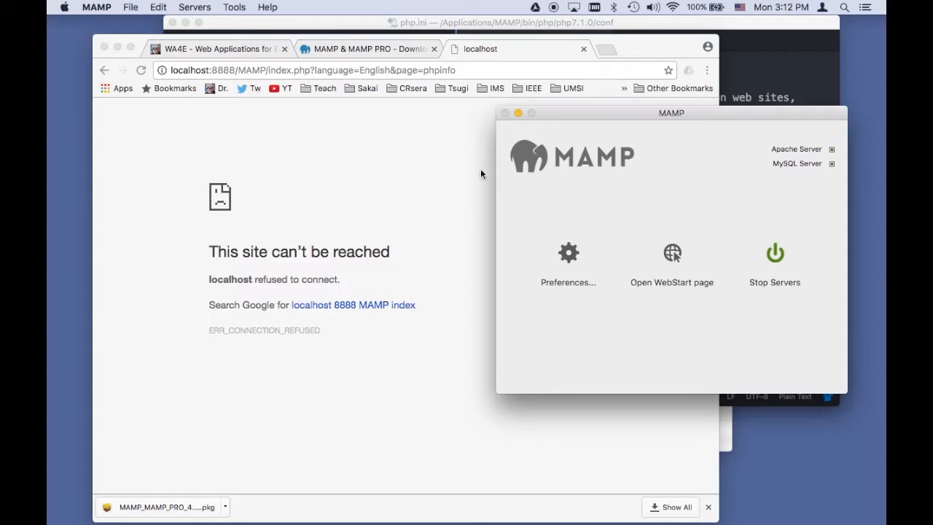
# - Bring up the phpInfo report from the MAMP welcome page and close the stale localhost tab
pyautogui.click(672, 259)
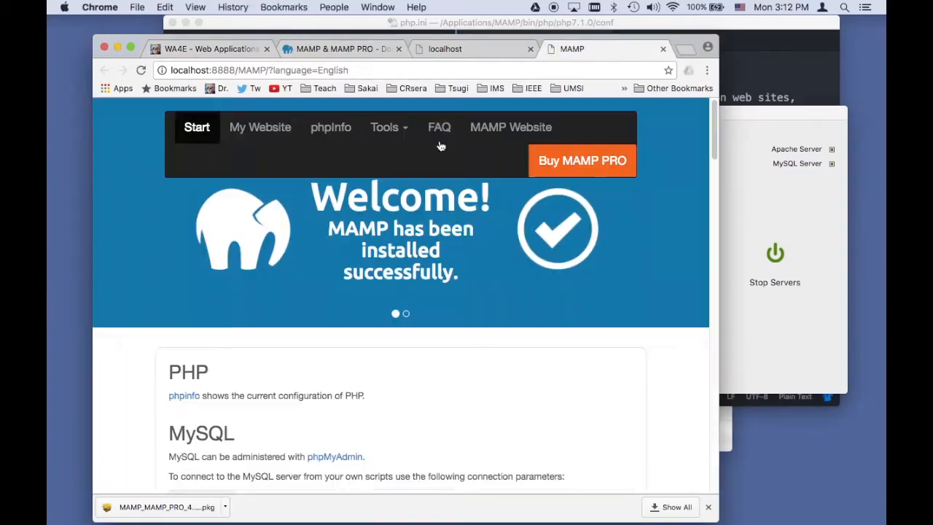
pyautogui.click(330, 126)
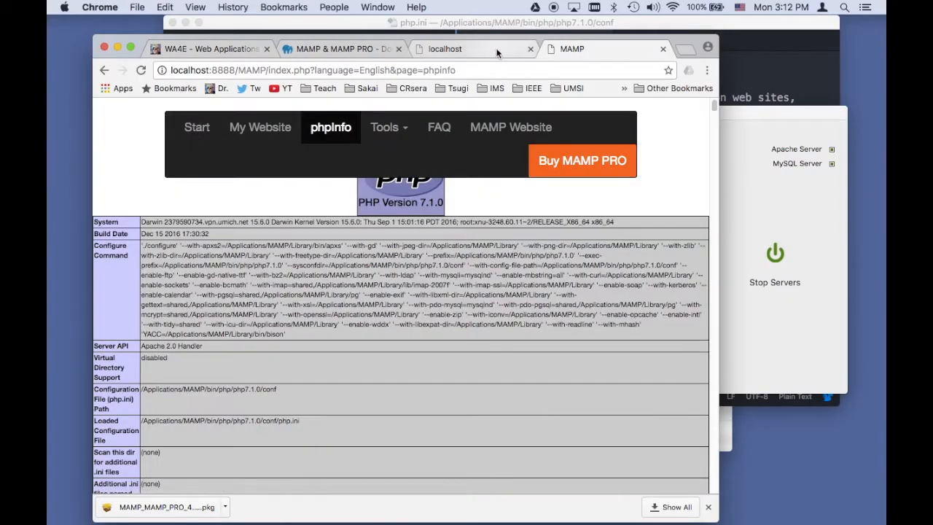
pyautogui.click(474, 48)
pyautogui.click(530, 48)
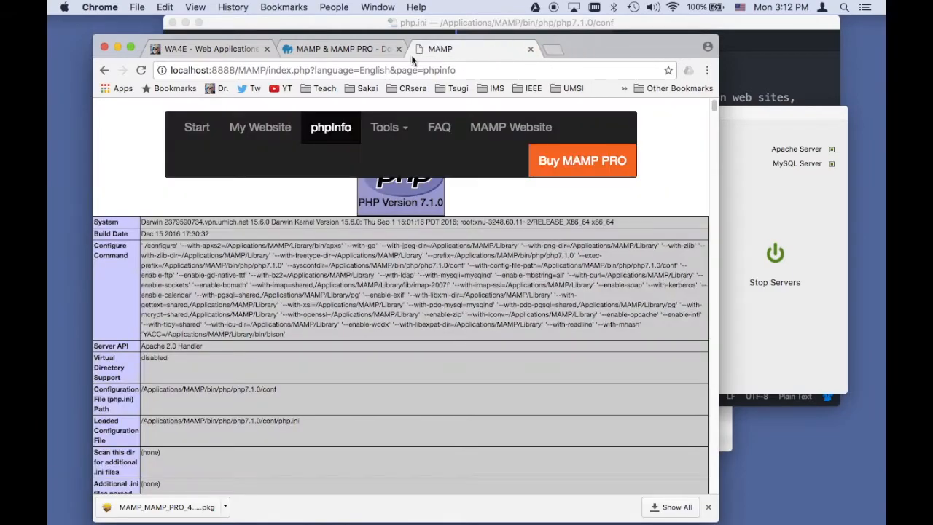
pyautogui.moveTo(573, 48); pyautogui.dragTo(393, 50)
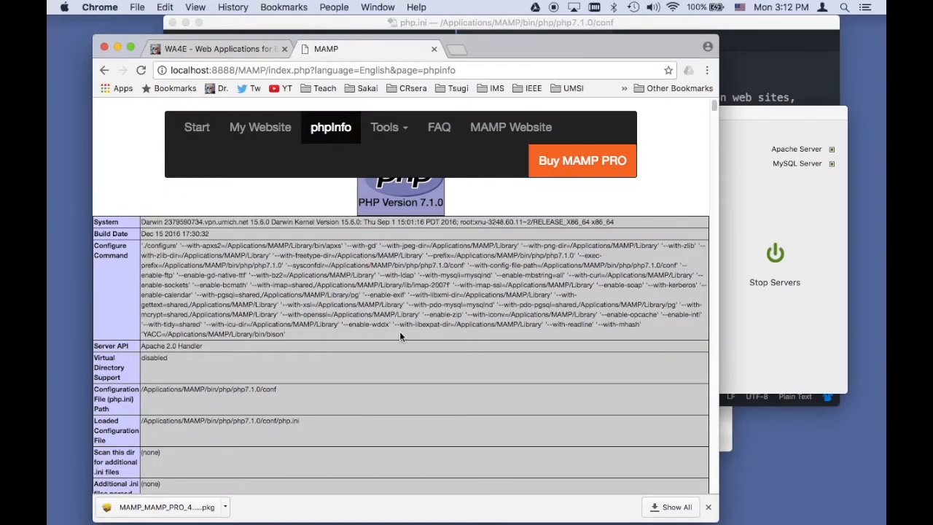
pyautogui.scroll(-5, 400, 331)
pyautogui.scroll(-5, 399, 331)
pyautogui.scroll(-3, 399, 331)
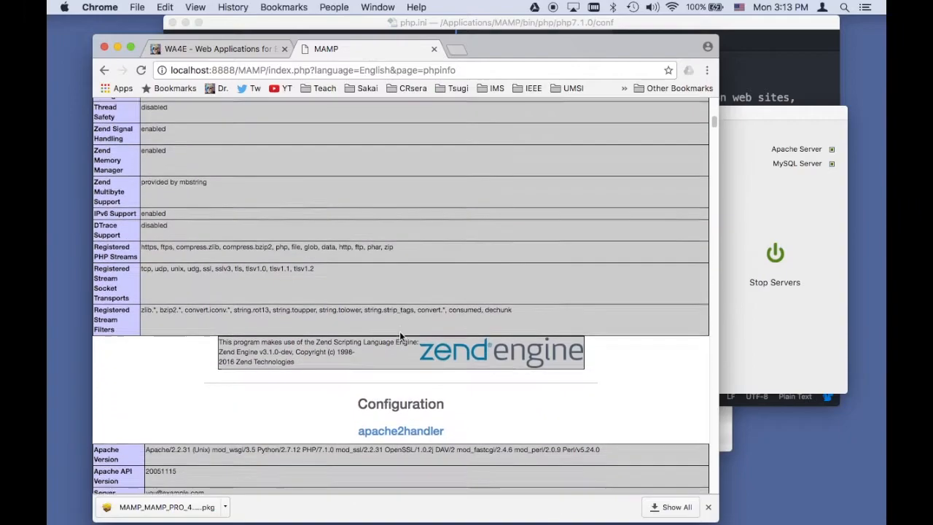
pyautogui.scroll(-1, 399, 331)
# - Verify display_errors reads On in phpinfo, then return to the empty untitled file in Atom
pyautogui.press('super+f')
pyautogui.write('displa')
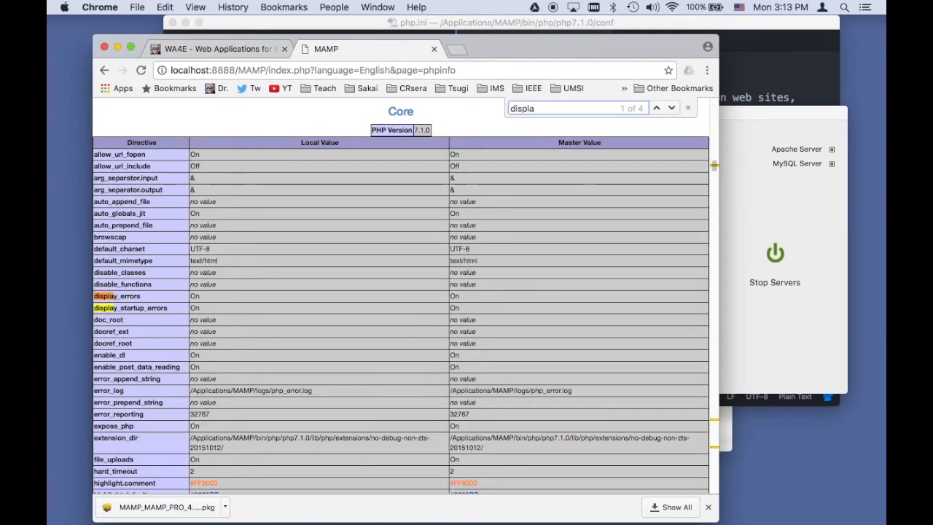
pyautogui.doubleClick(194, 296)
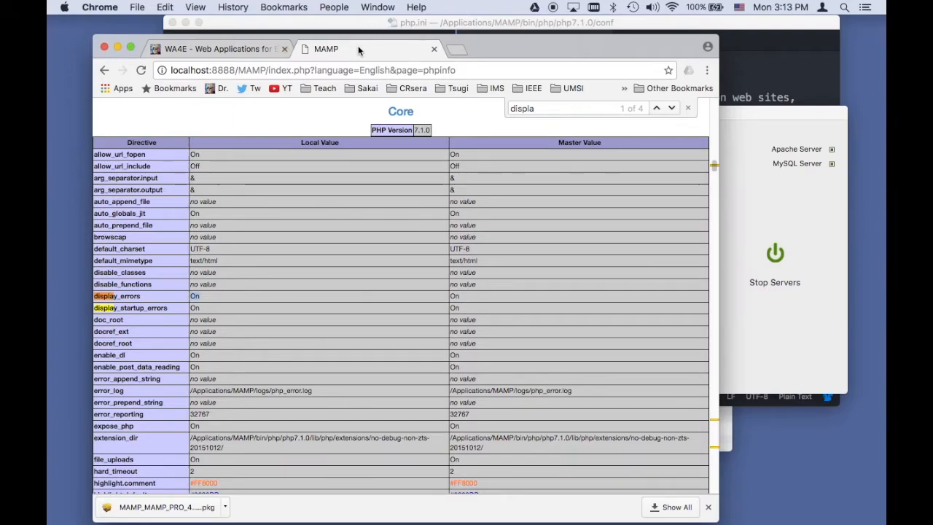
pyautogui.click(454, 48)
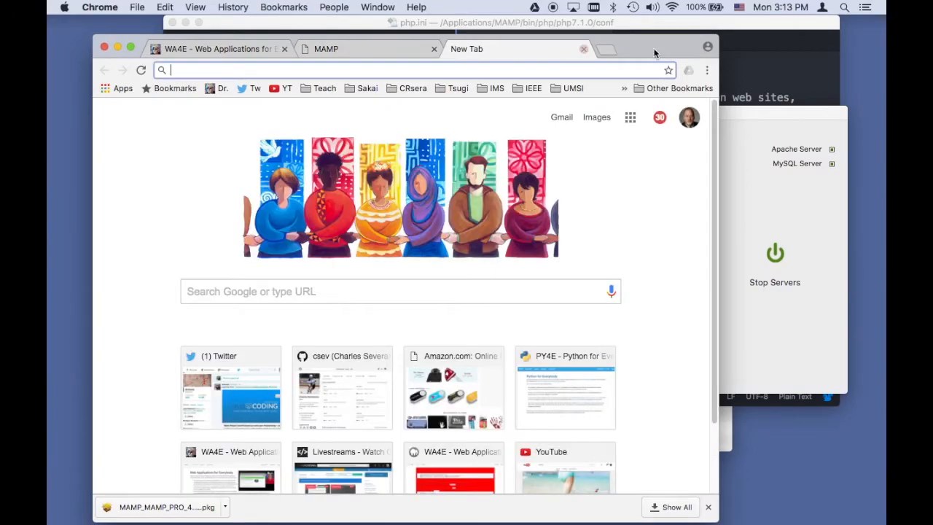
pyautogui.click(796, 70)
pyautogui.click(384, 40)
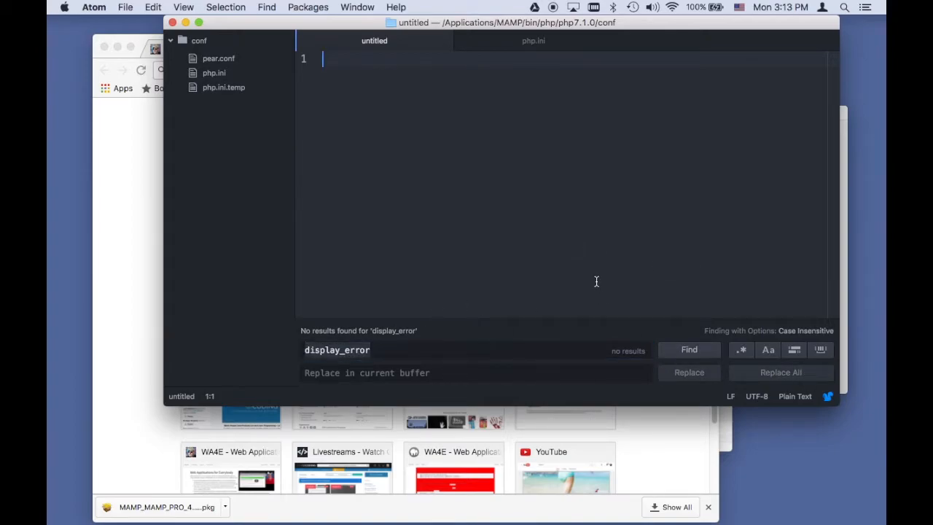
# - Enter '<h1>Hello from my first web page<h1>' as line 1 of the untitled Atom file
pyautogui.press('Escape')
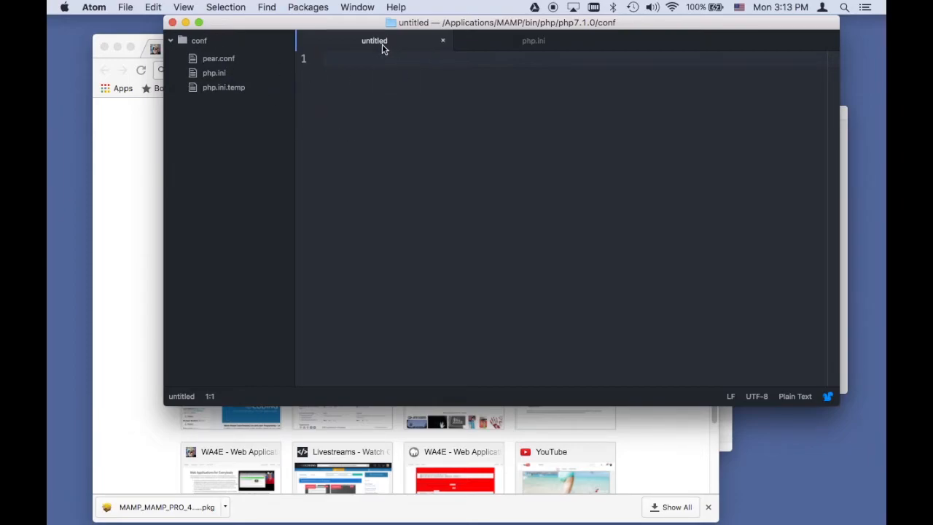
pyautogui.write('<h1>Hwll')
pyautogui.write('o')
pyautogui.press('BackSpace')
pyautogui.press('BackSpace')
pyautogui.press('BackSpace')
pyautogui.press('BackSpace')
pyautogui.write('ellow from')
pyautogui.press('BackSpace')
pyautogui.press('BackSpace')
pyautogui.press('BackSpace')
pyautogui.press('BackSpace')
pyautogui.press('BackSpace')
pyautogui.press('BackSpace')
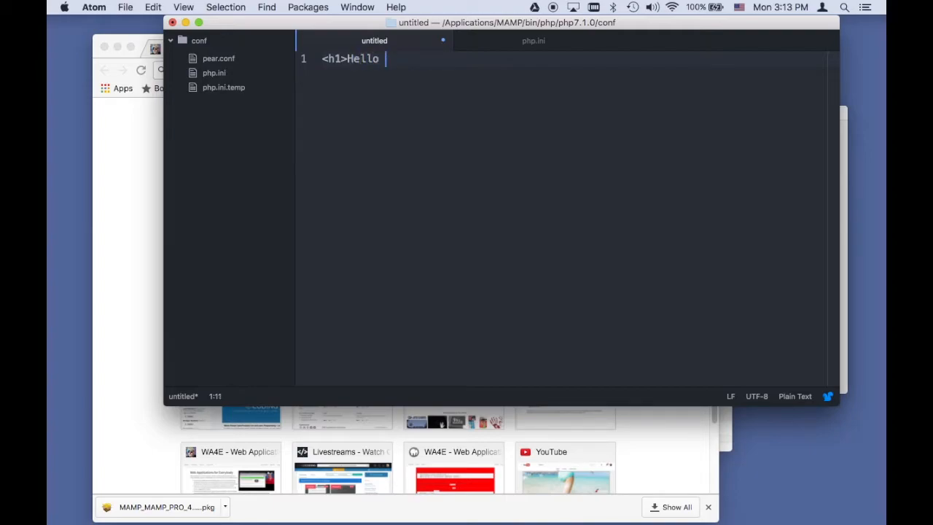
pyautogui.write('from my first web page<')
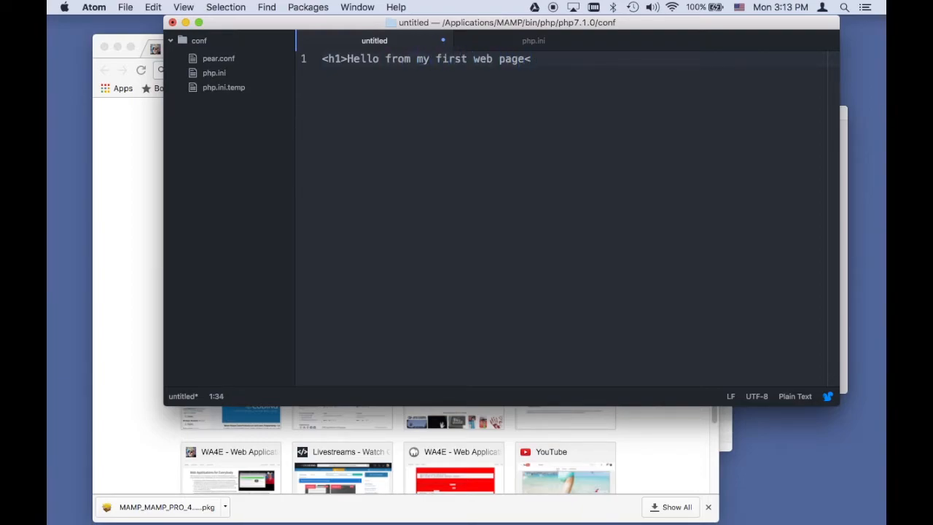
pyautogui.write('h1>')
# - Load the server root localhost:8888 in Chrome, showing an empty 'Index of /' listing
pyautogui.click(162, 382)
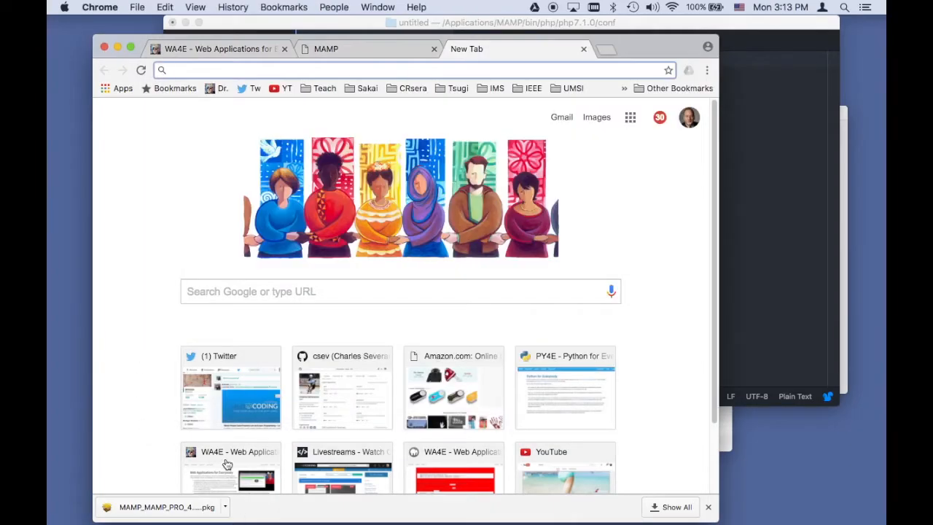
pyautogui.click(357, 48)
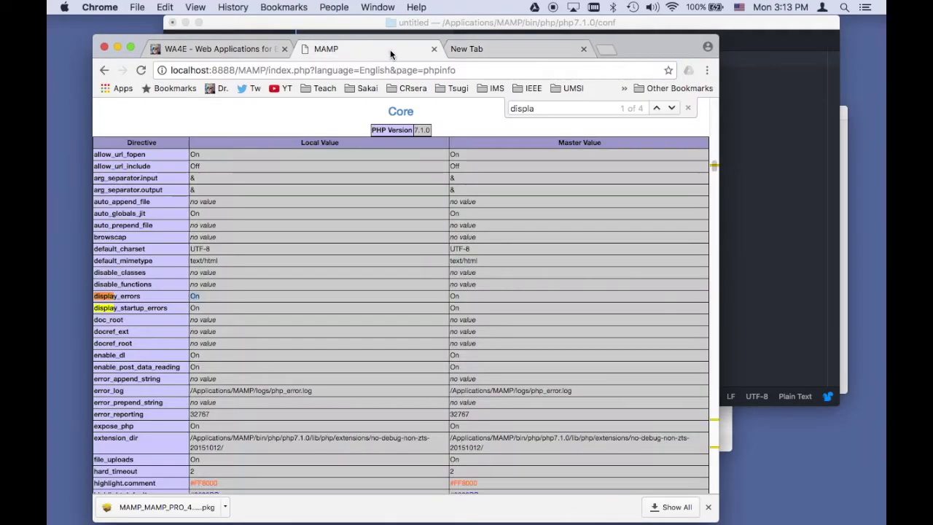
pyautogui.click(245, 70)
pyautogui.moveTo(261, 70); pyautogui.dragTo(457, 70)
pyautogui.press('BackSpace')
pyautogui.press('Return')
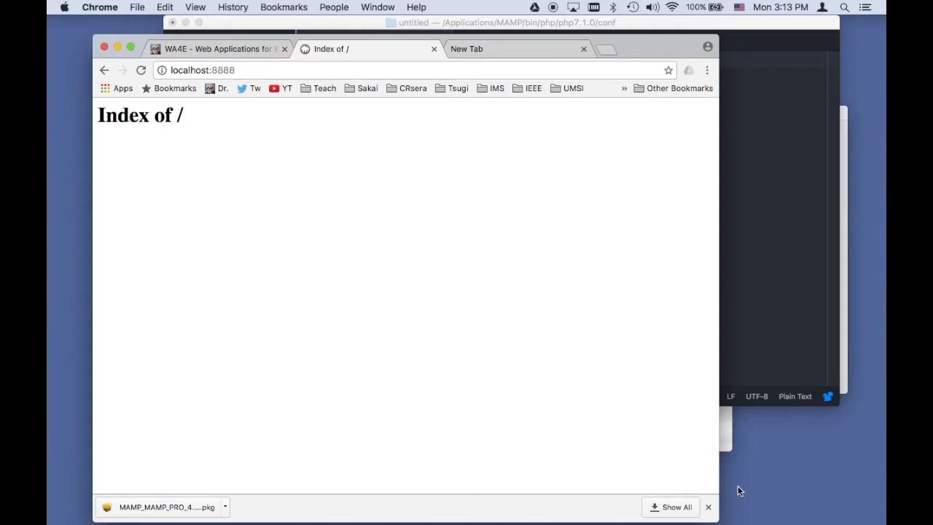
# - Shrink the Chrome window and bring the editor back to the front
pyautogui.moveTo(718, 520); pyautogui.dragTo(654, 438)
pyautogui.click(720, 336)
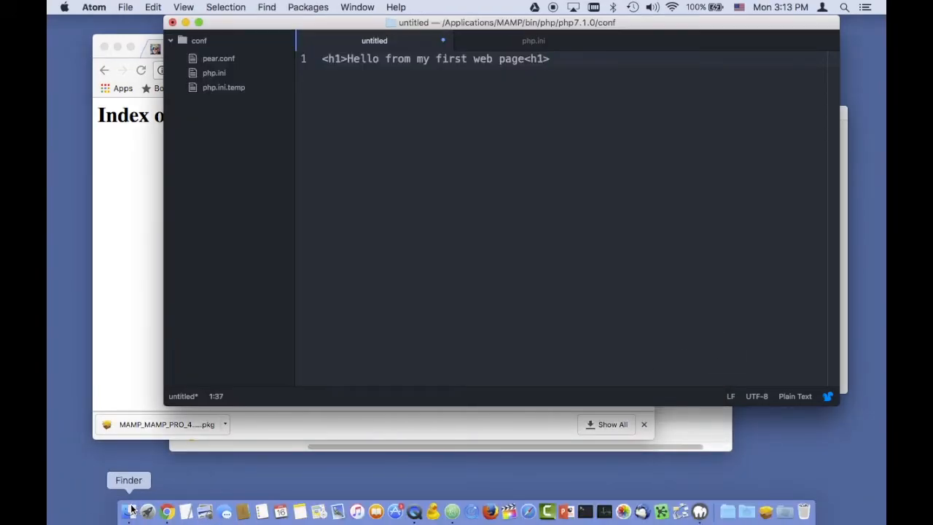
# - In Finder, navigate from Mac HD through Applications into the MAMP folder
pyautogui.click(136, 511)
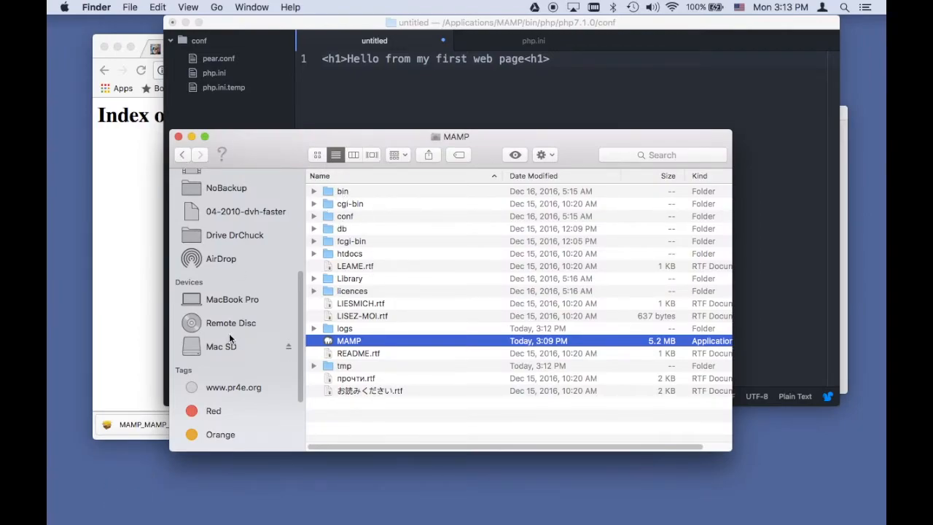
pyautogui.scroll(-3, 240, 316)
pyautogui.scroll(-2, 240, 315)
pyautogui.scroll(6, 240, 315)
pyautogui.scroll(3, 240, 315)
pyautogui.scroll(3, 240, 315)
pyautogui.scroll(-5, 240, 316)
pyautogui.scroll(-4, 239, 316)
pyautogui.scroll(1, 227, 224)
pyautogui.click(228, 244)
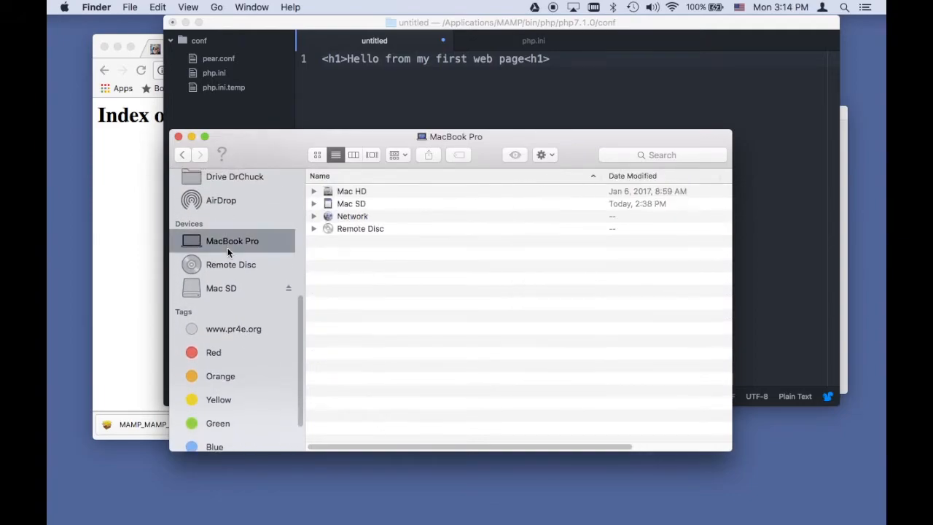
pyautogui.doubleClick(346, 191)
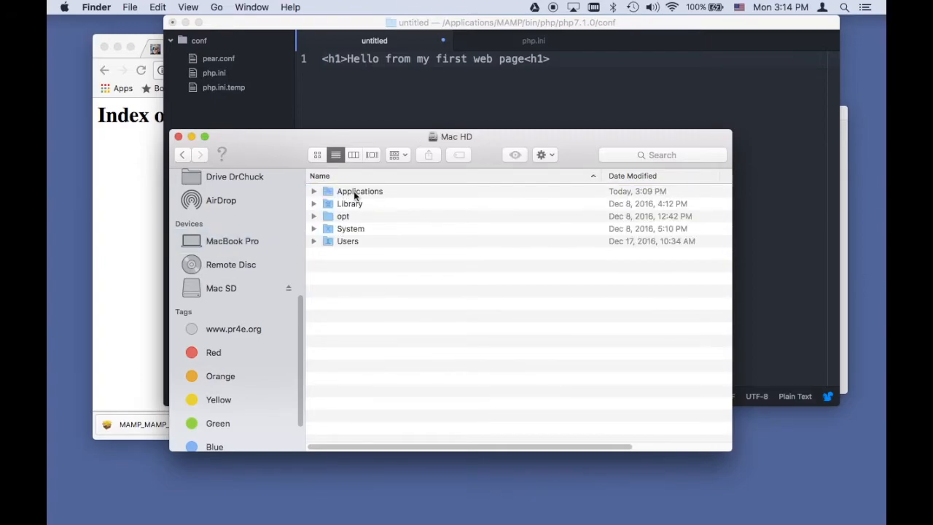
pyautogui.doubleClick(354, 191)
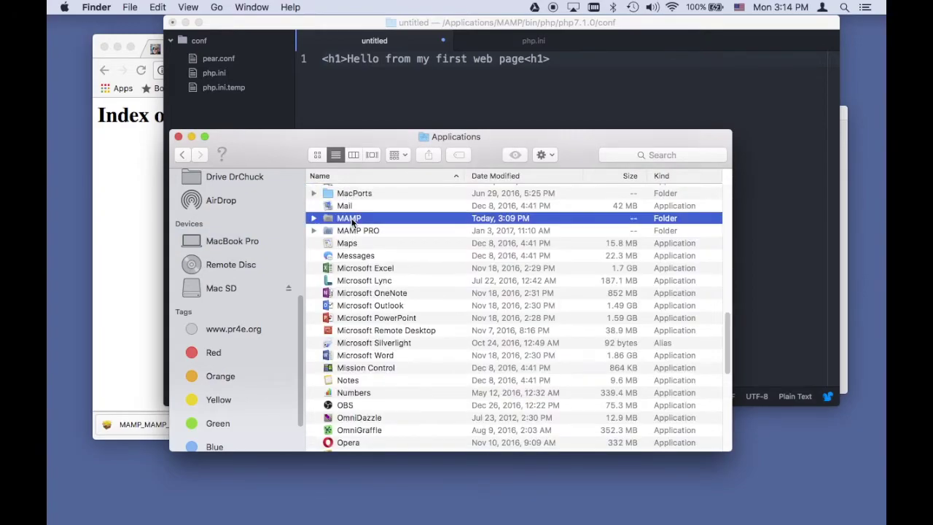
pyautogui.doubleClick(356, 218)
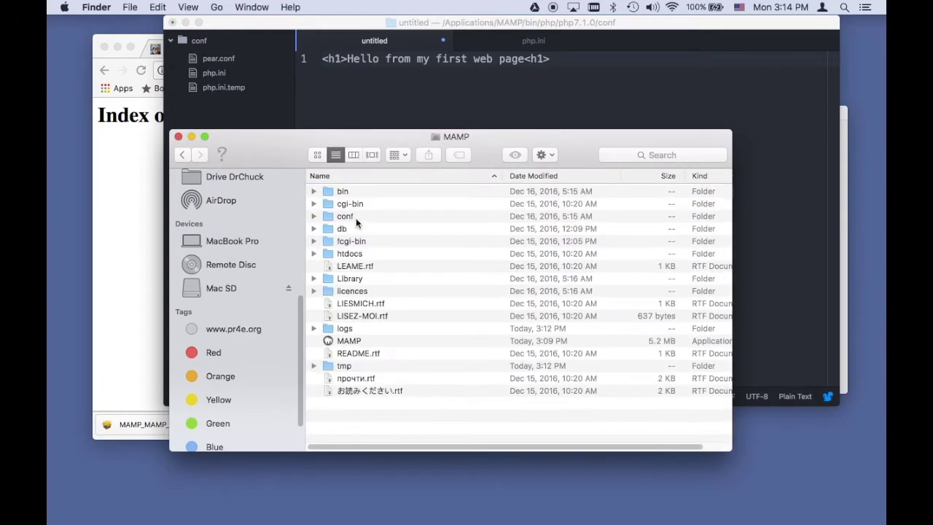
# - Open MAMP's empty htdocs folder, then return to Atom
pyautogui.click(346, 257)
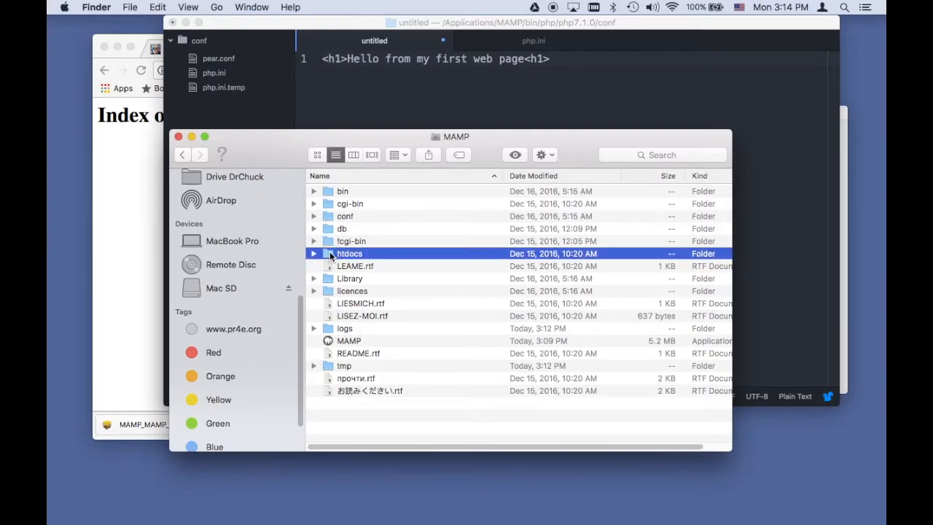
pyautogui.doubleClick(346, 254)
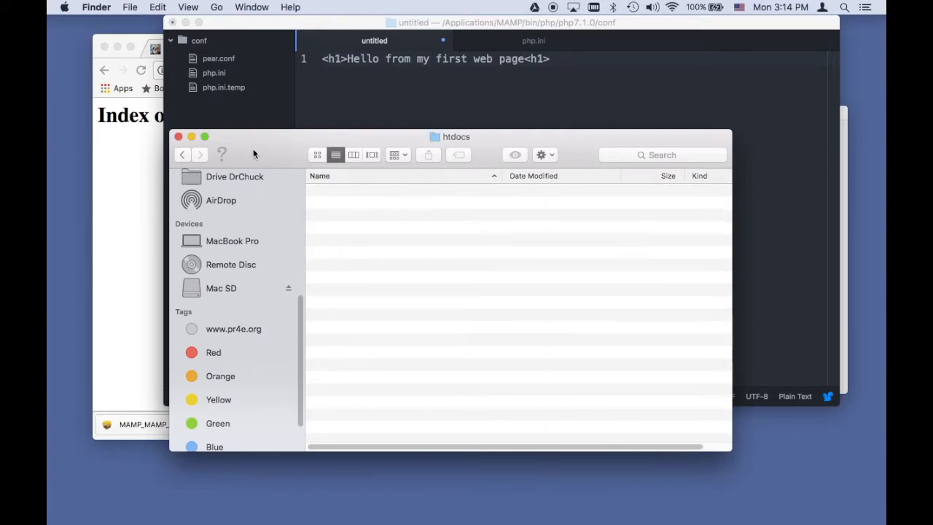
pyautogui.click(344, 80)
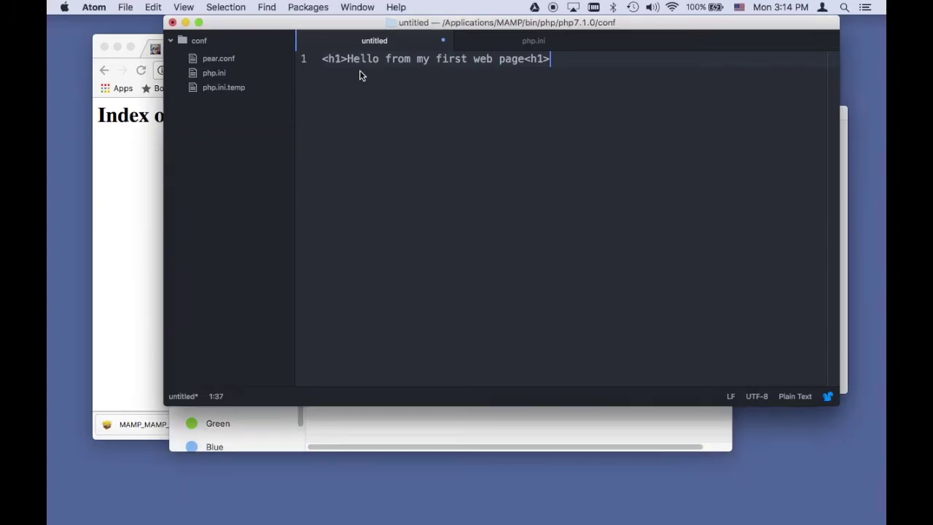
# - Start Save As and navigate the dialog into MAMP's htdocs folder
pyautogui.click(125, 8)
pyautogui.click(146, 106)
pyautogui.click(559, 104)
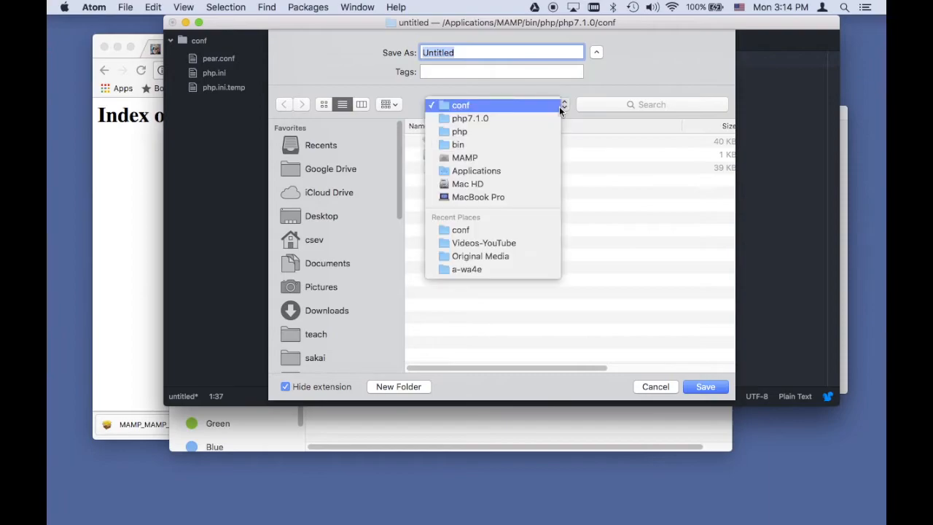
pyautogui.click(545, 157)
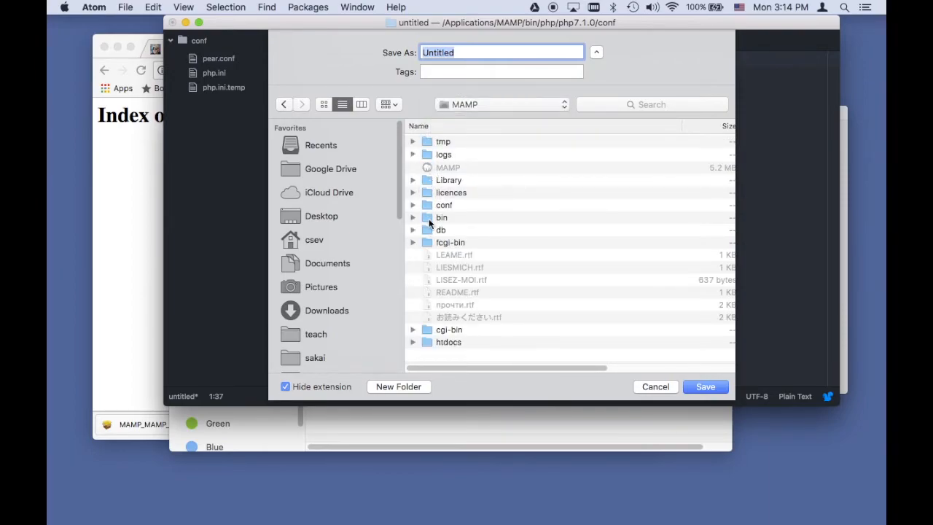
pyautogui.doubleClick(430, 342)
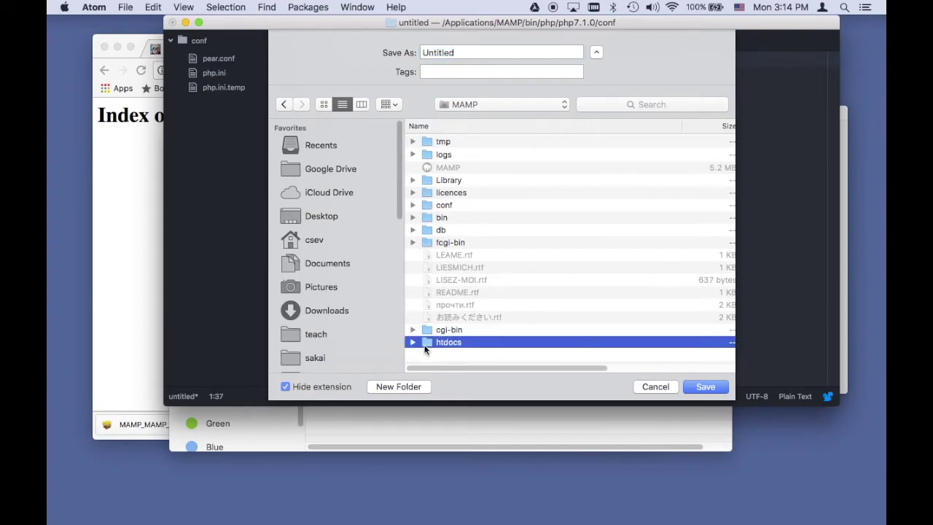
# - Create a new folder 'first' in htdocs and save the file there as index.php
pyautogui.click(399, 386)
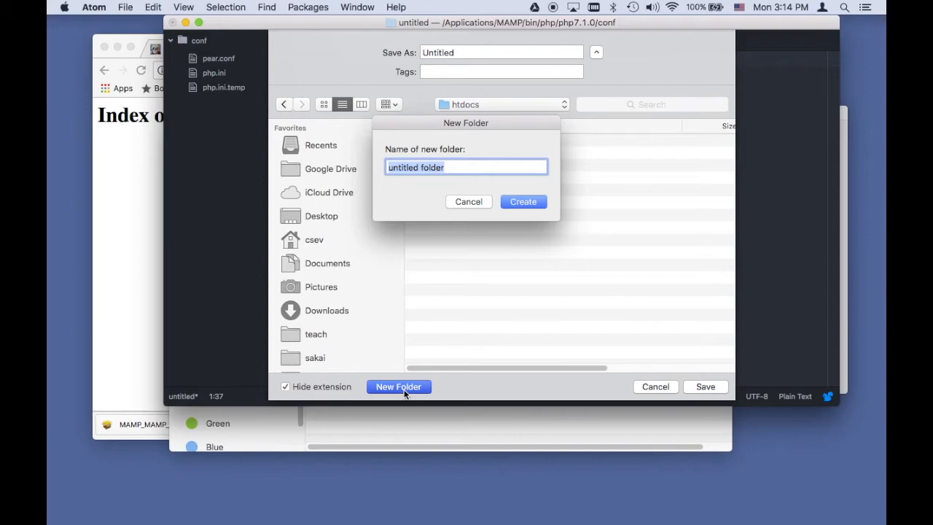
pyautogui.write('first')
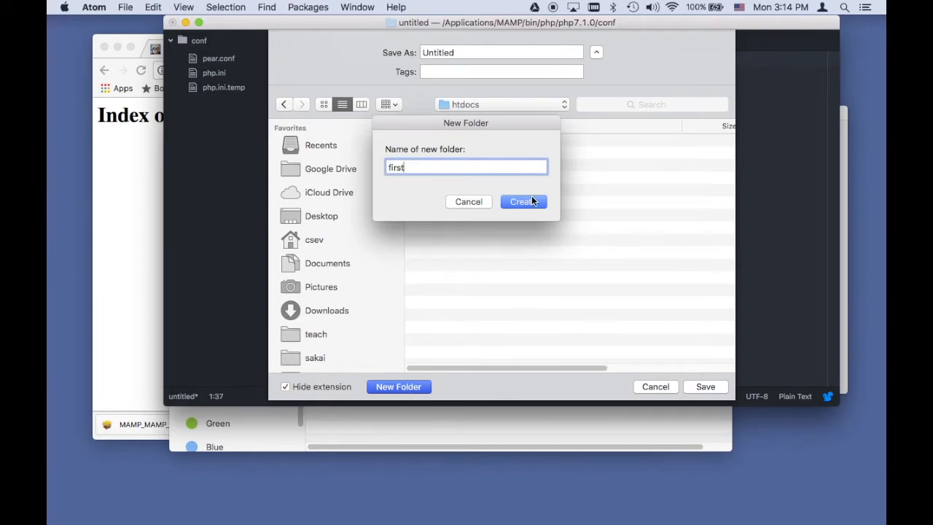
pyautogui.click(523, 201)
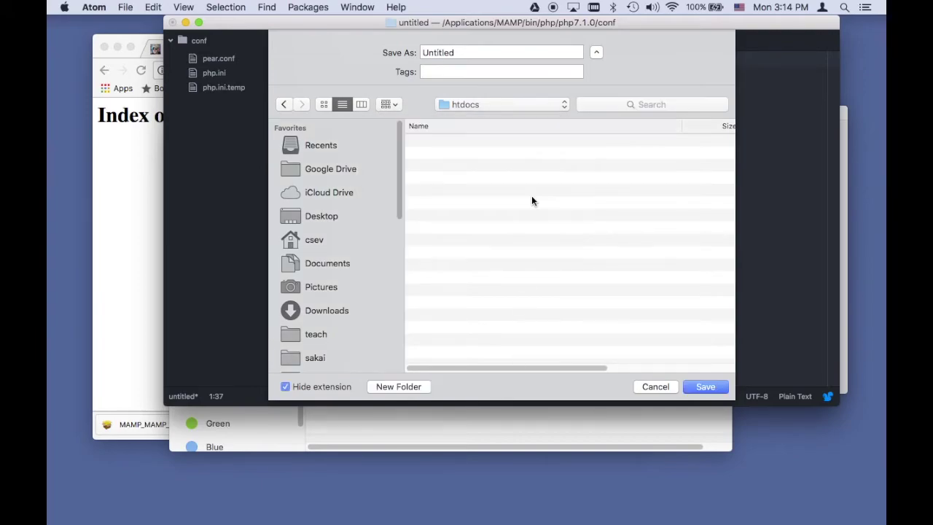
pyautogui.doubleClick(468, 51)
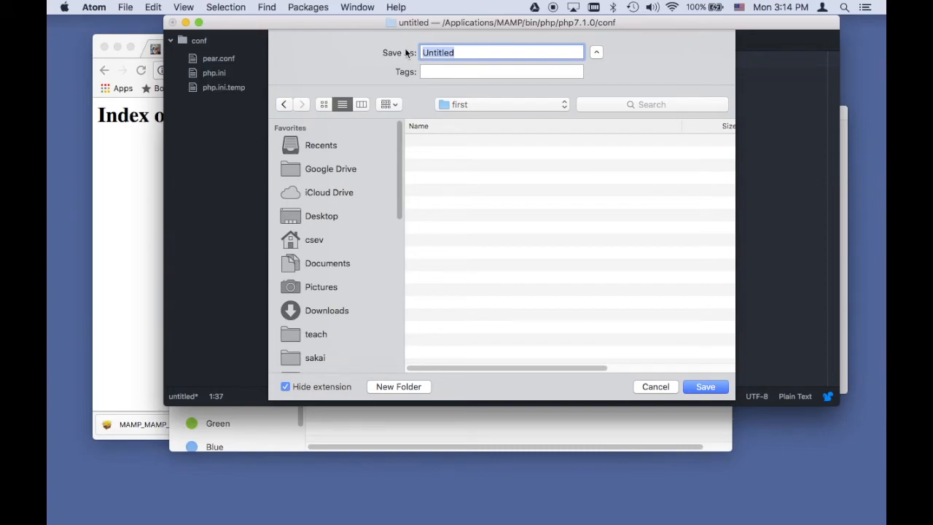
pyautogui.write('index.php')
pyautogui.click(705, 387)
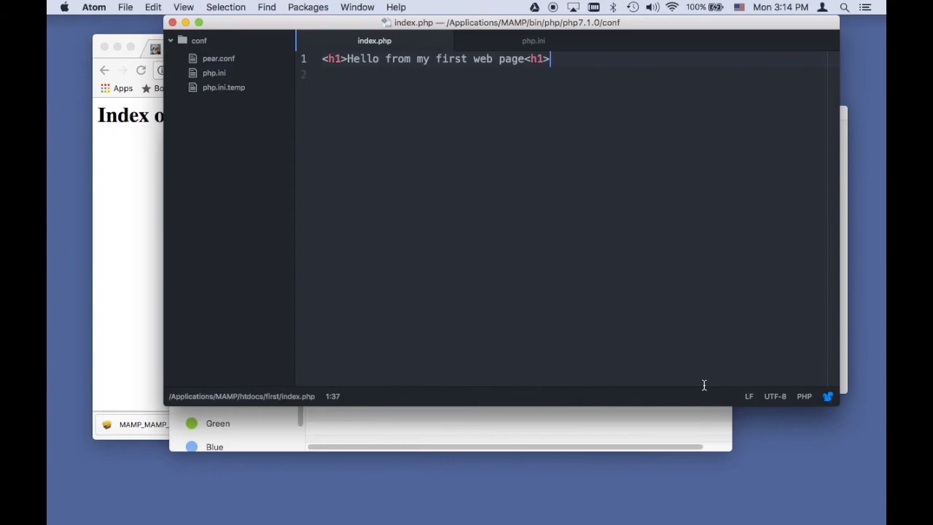
# - Reload localhost:8888 and open the first/ folder, showing the Hello heading
pyautogui.click(143, 182)
pyautogui.click(279, 73)
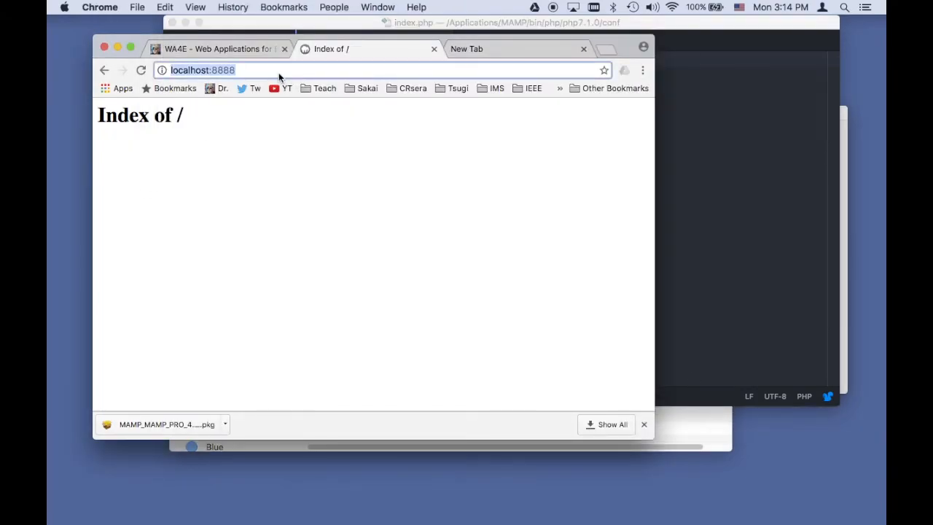
pyautogui.press('Return')
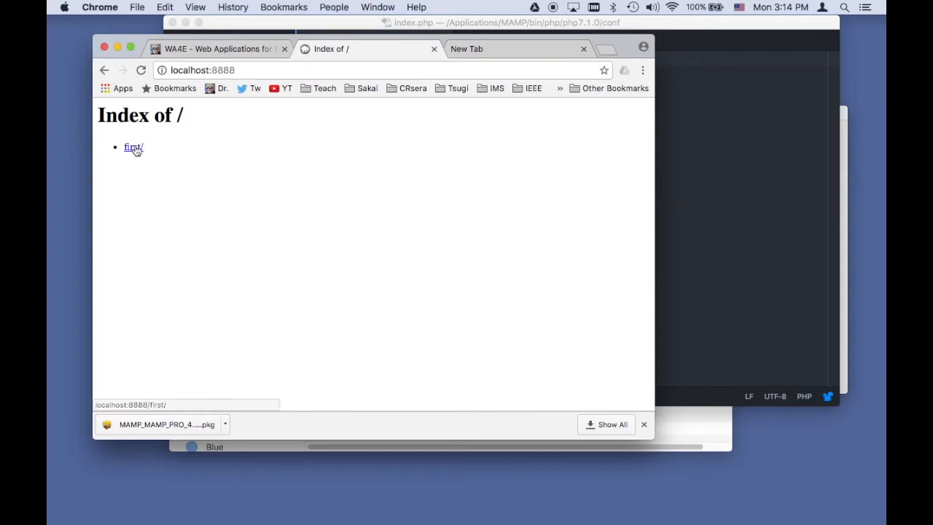
pyautogui.click(134, 148)
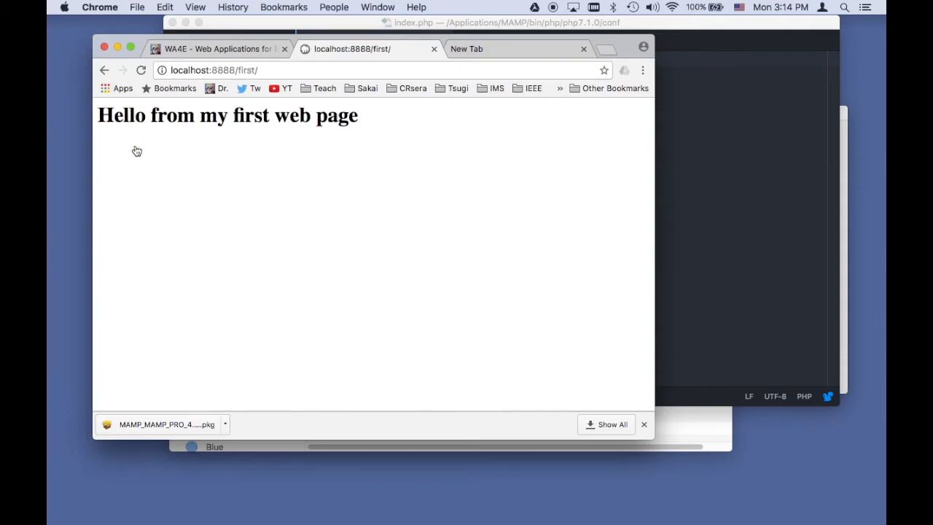
# - Load localhost:8888/first/index.php directly, rendering 'Hello from my first web page'
pyautogui.click(270, 71)
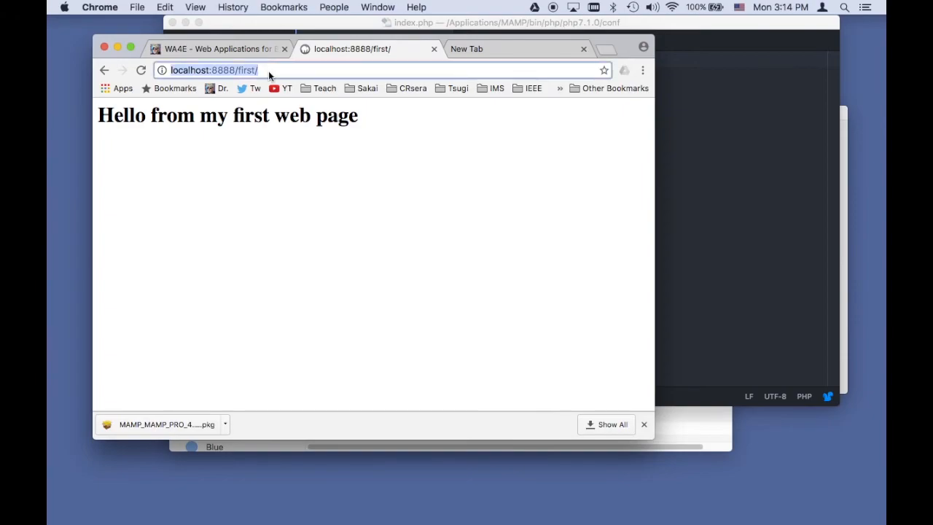
pyautogui.press('Right')
pyautogui.write('indx.')
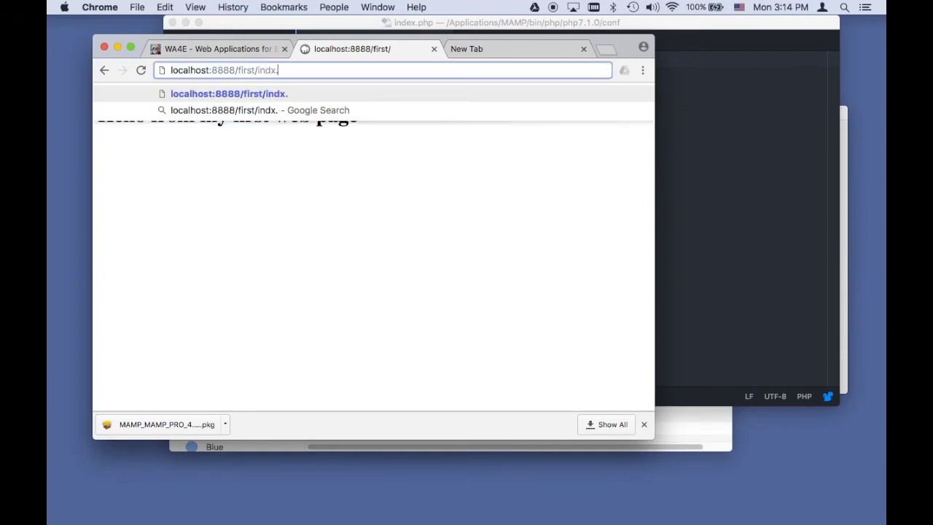
pyautogui.press('BackSpace')
pyautogui.press('BackSpace')
pyautogui.write('ed')
pyautogui.press('BackSpace')
pyautogui.write('x.php')
pyautogui.press('Return')
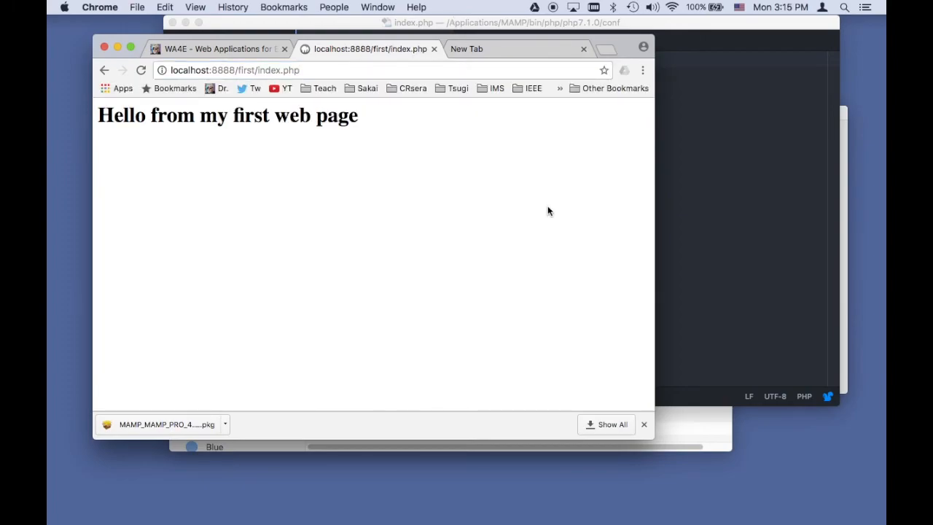
# - Switch Chrome to the WA4E Web Applications for Everybody course site
pyautogui.click(247, 54)
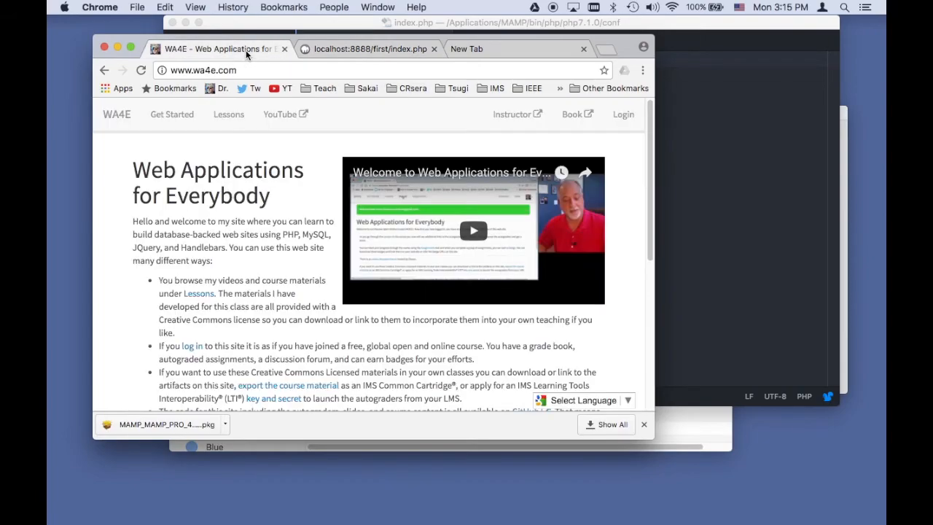